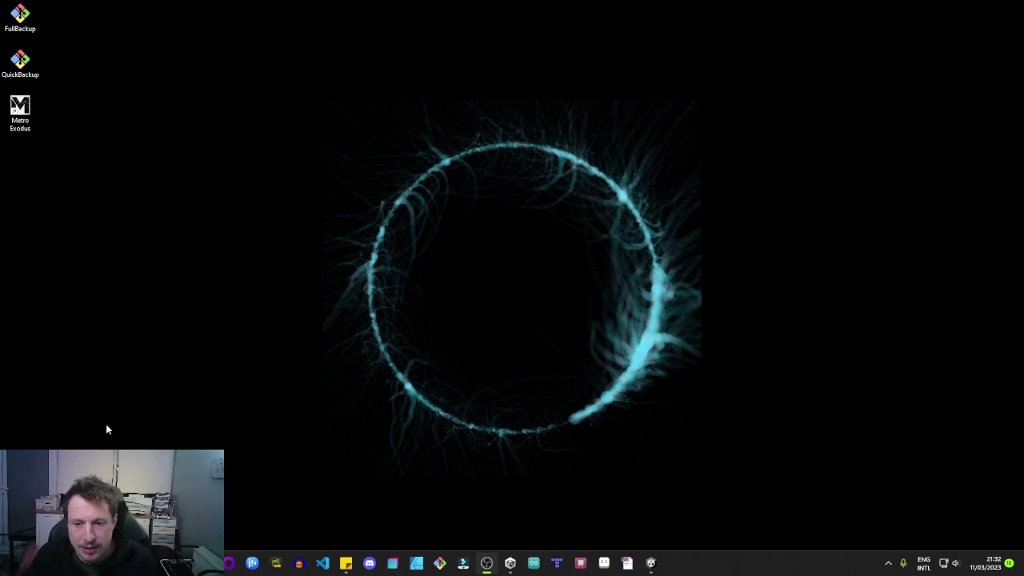
- Switch to Unity, show the project assets, and collapse the Player, HDRP and AlienA_Pr groups in the hierarchy
left_click(652, 566)
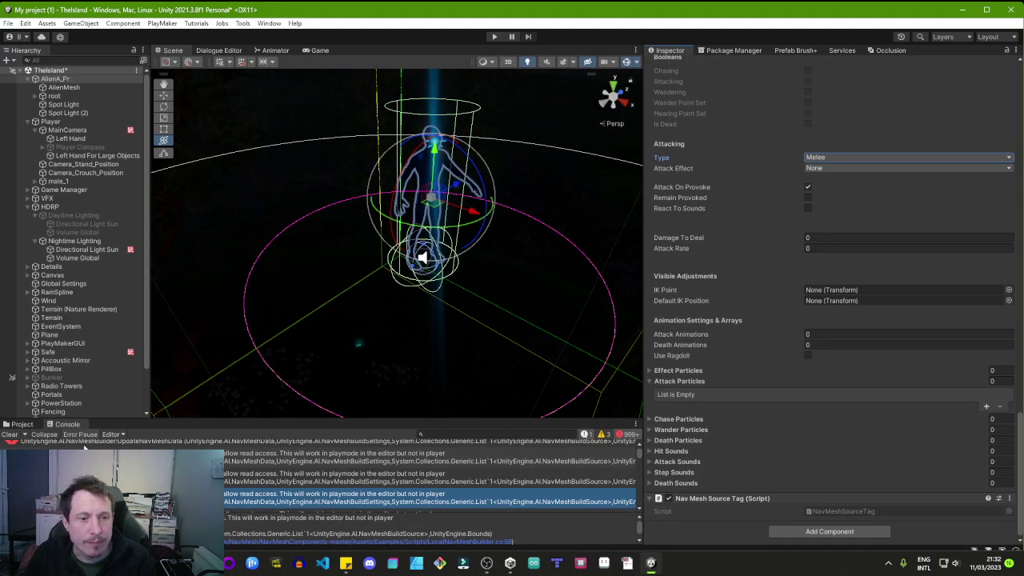
left_click(22, 424)
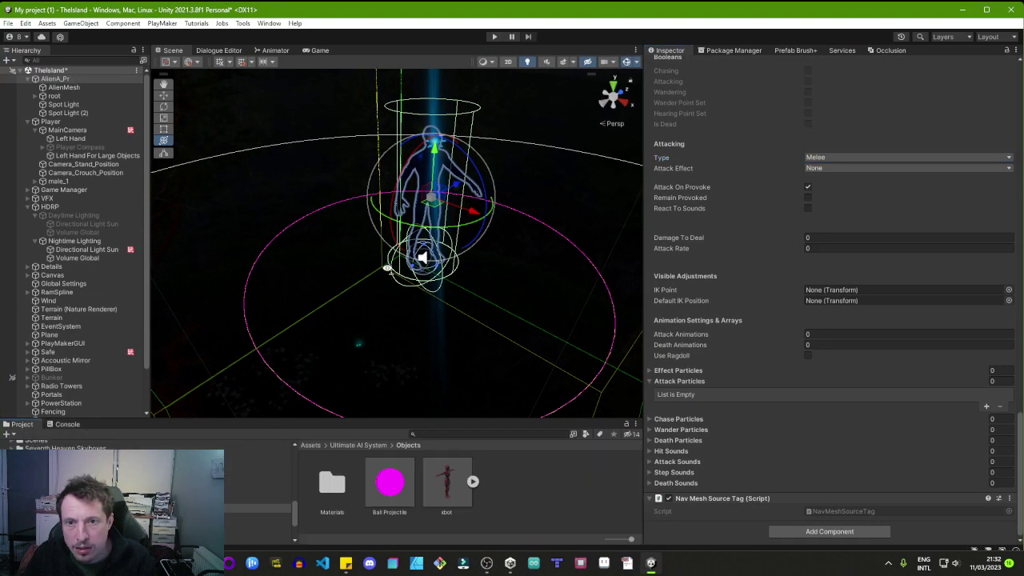
right_click_drag(387, 266, 281, 265)
left_click(26, 122)
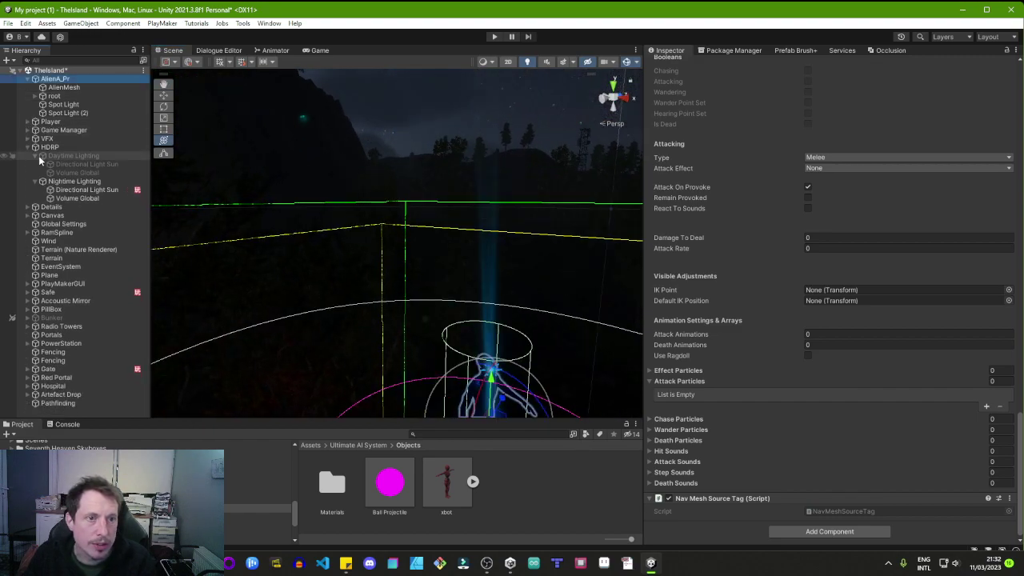
left_click(28, 146)
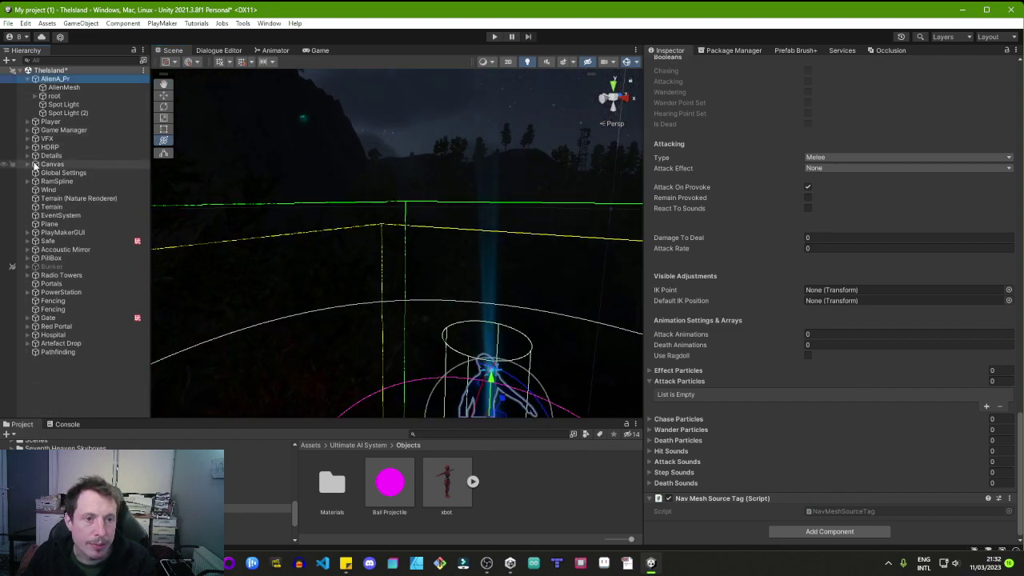
left_click(28, 79)
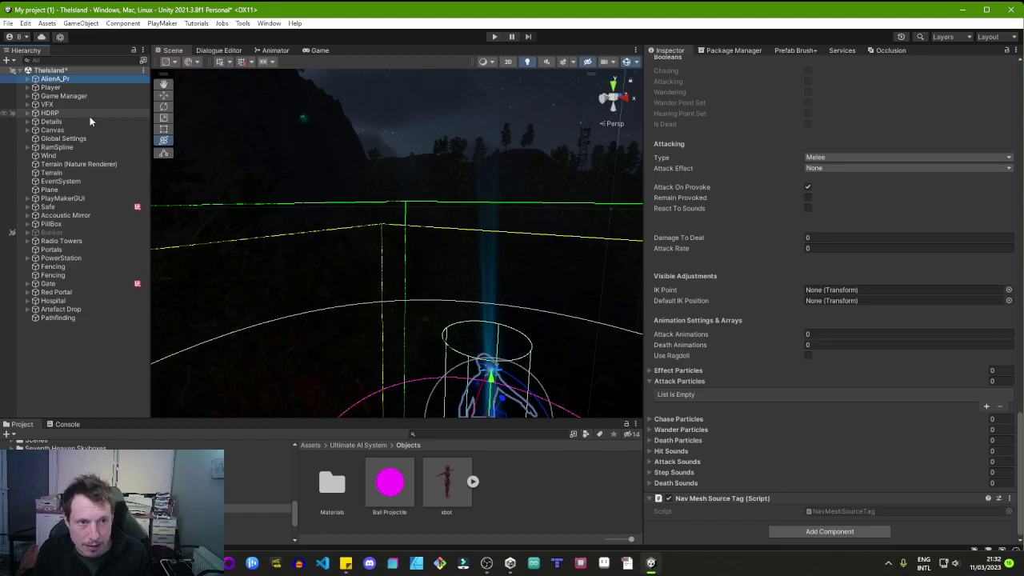
- Select the Player and examine its surroundings near the red-lit portal in the scene
left_click(51, 87)
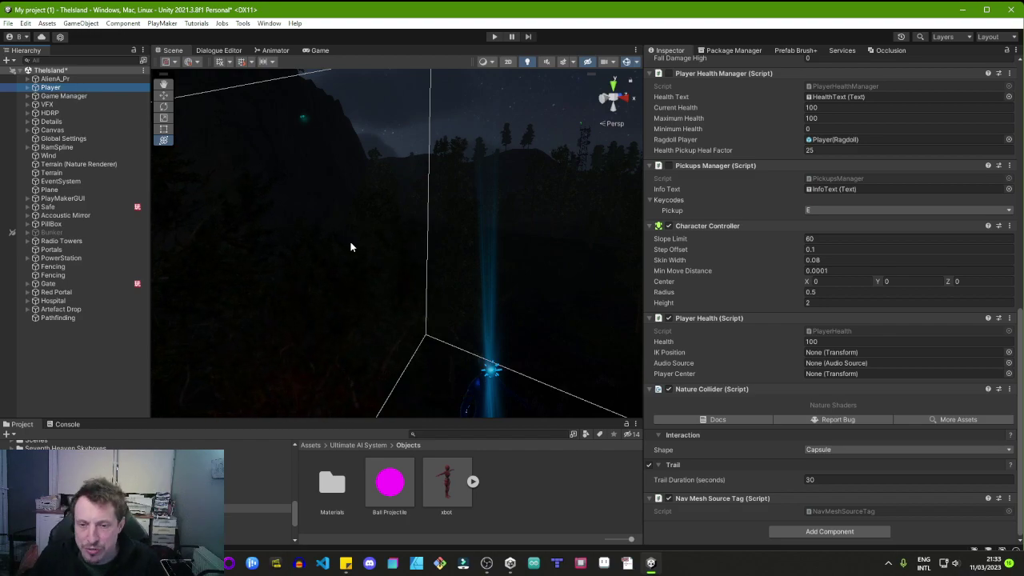
right_click_drag(448, 210, 361, 251)
scroll(318, 266, "down", 2)
scroll(319, 266, "down", 3)
middle_click_drag(384, 247, 535, 309)
scroll(469, 278, "up", 3)
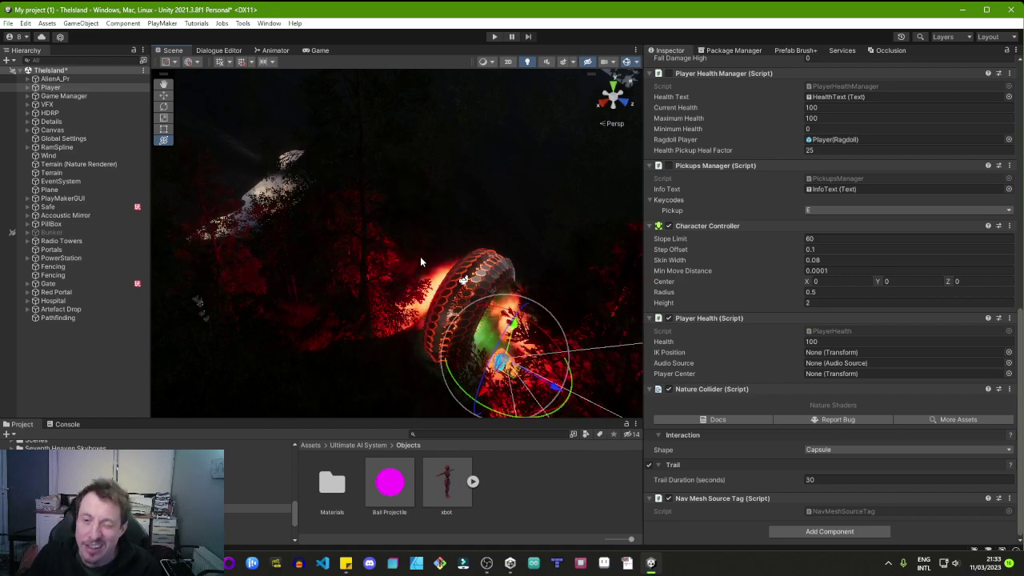
right_click_drag(399, 272, 437, 234)
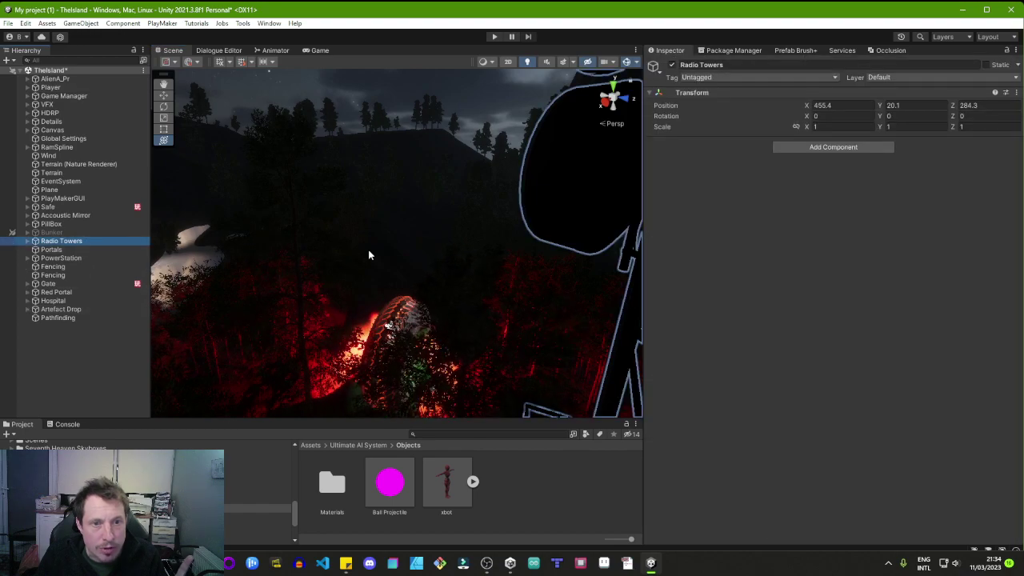
- Examine the placement of the radio towers around the island relative to the portal and power station
right_click_drag(368, 249, 453, 220)
scroll(340, 269, "down", 8)
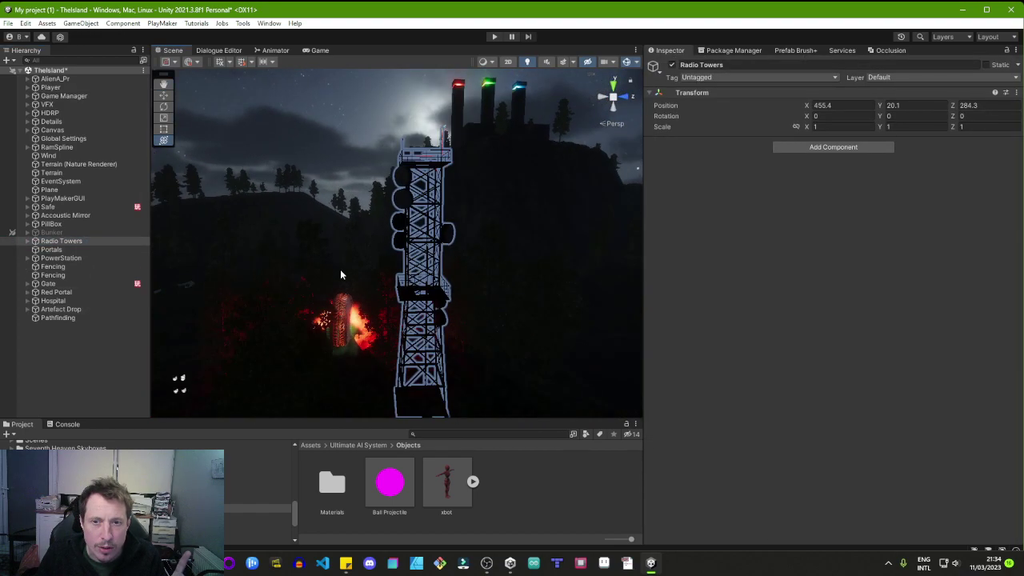
scroll(340, 269, "down", 2)
right_click_drag(325, 247, 311, 279)
left_click_drag(312, 280, 394, 235, "alt")
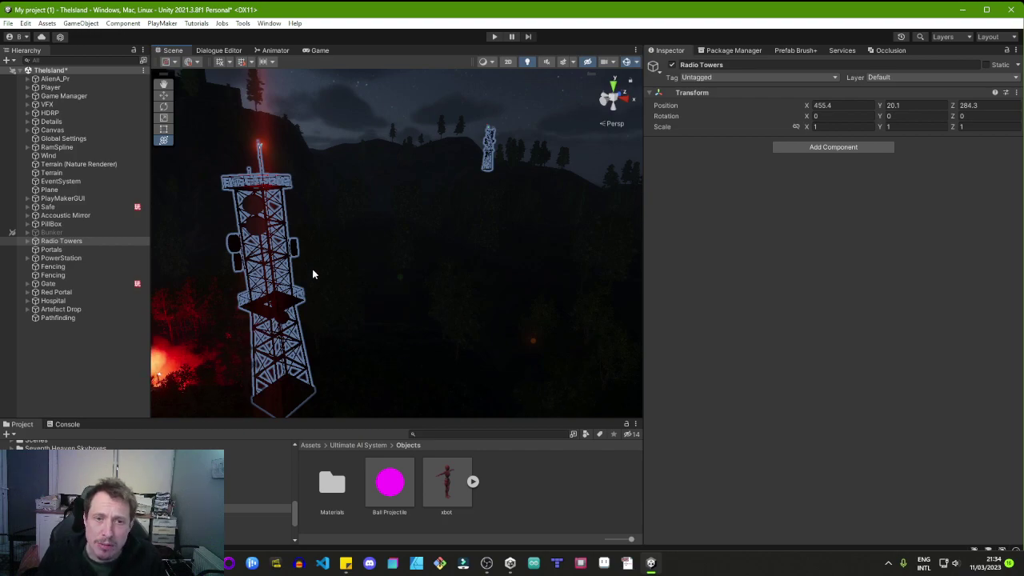
- Locate the Portals, PowerStation, first Fencing and Red Portal objects in the scene
left_click(104, 248)
key("f")
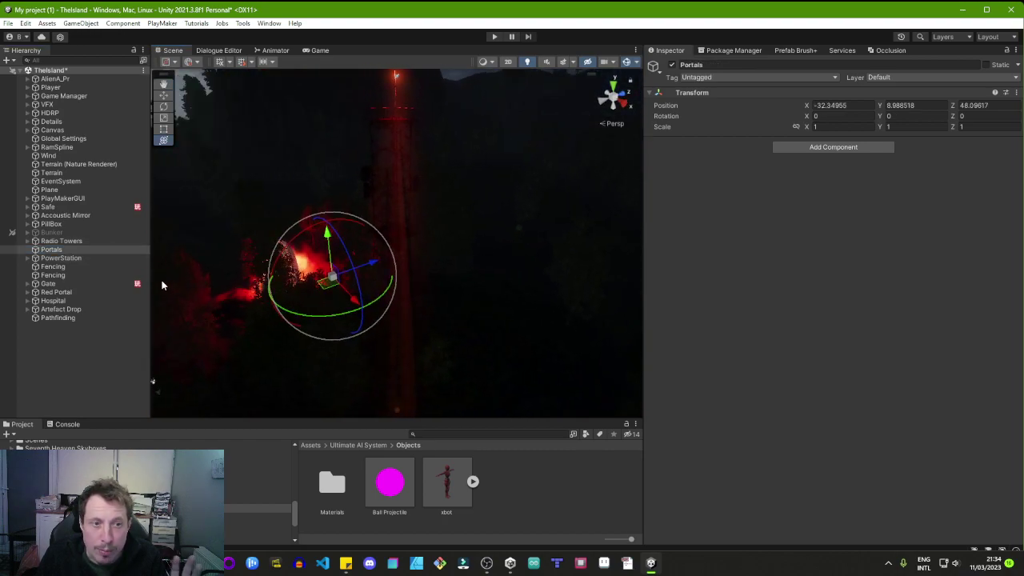
double_click(80, 258)
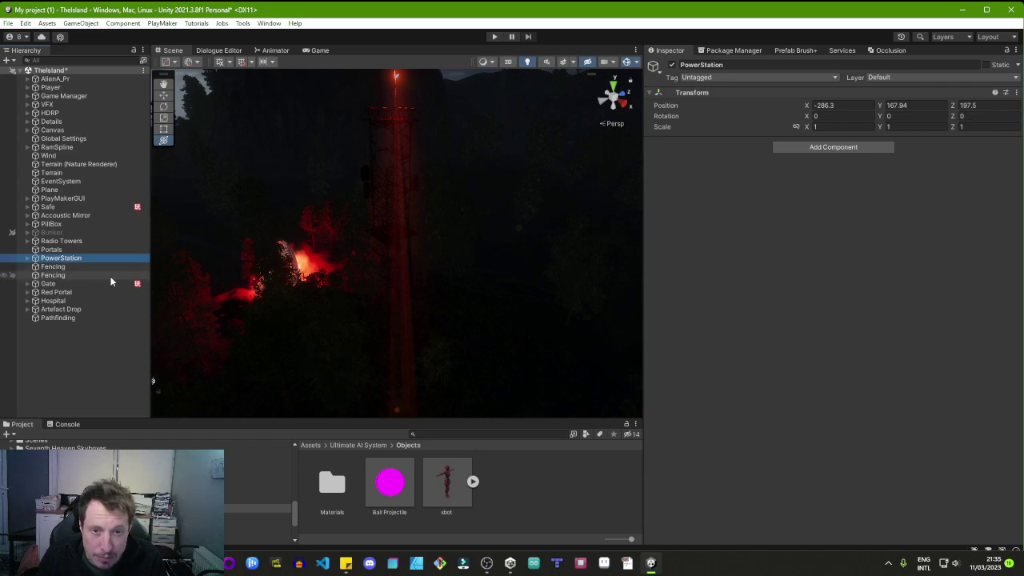
right_click_drag(438, 257, 353, 210)
right_click_drag(192, 285, 356, 303)
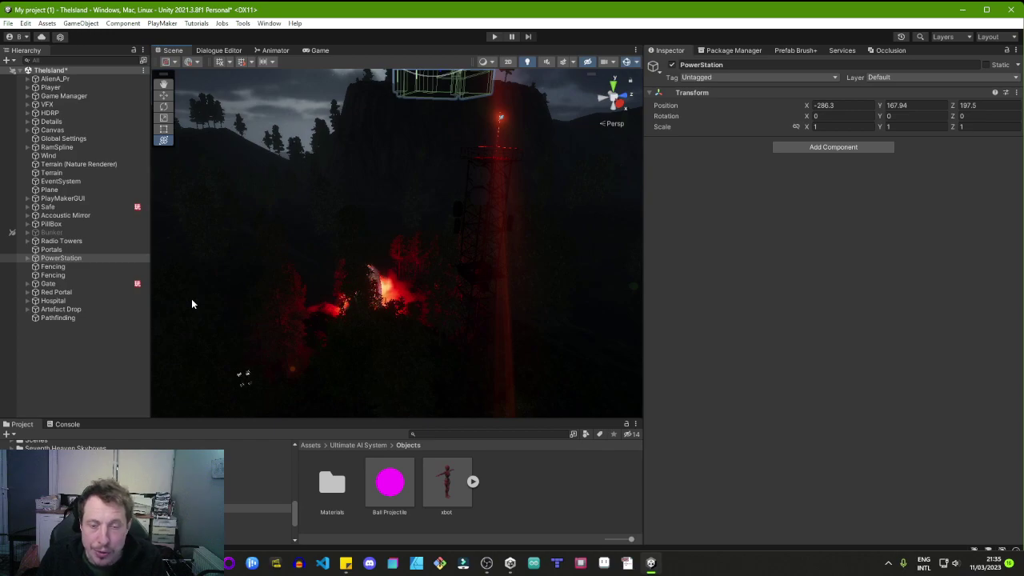
left_click(91, 269)
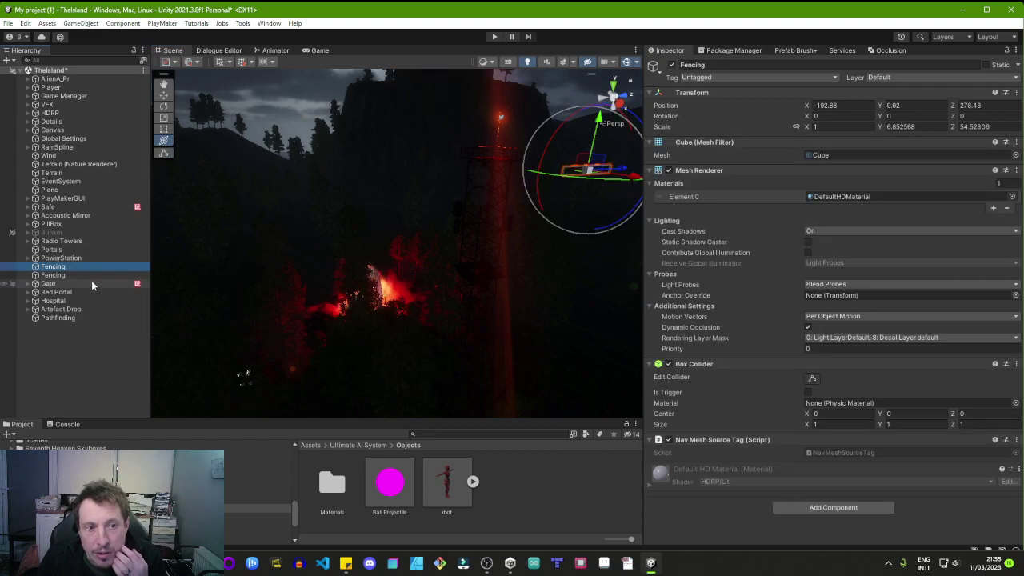
left_click(87, 292)
right_click_drag(192, 272, 381, 260)
- Frame the Gate and examine its opening and the fencing walls on either side
left_click(100, 283)
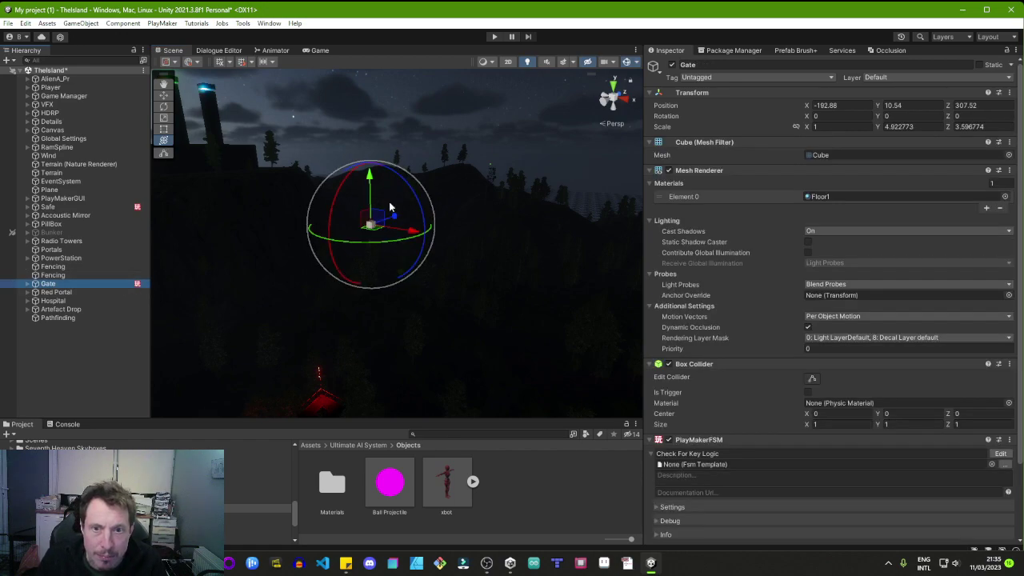
key("f")
right_click_drag(402, 227, 502, 240)
scroll(513, 227, "up", 3)
left_click(503, 240)
right_click_drag(433, 278, 443, 268)
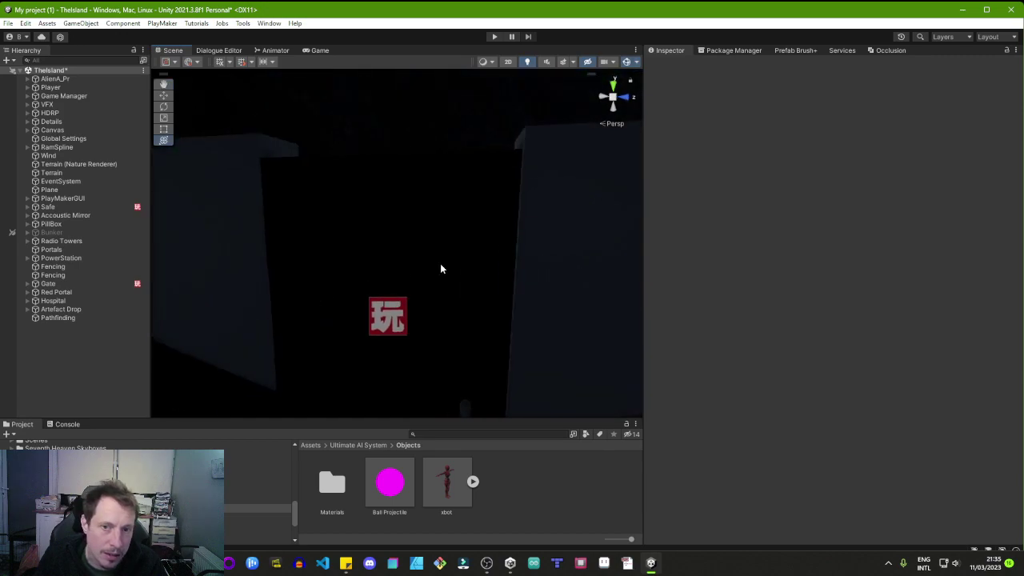
scroll(445, 268, "down", 8)
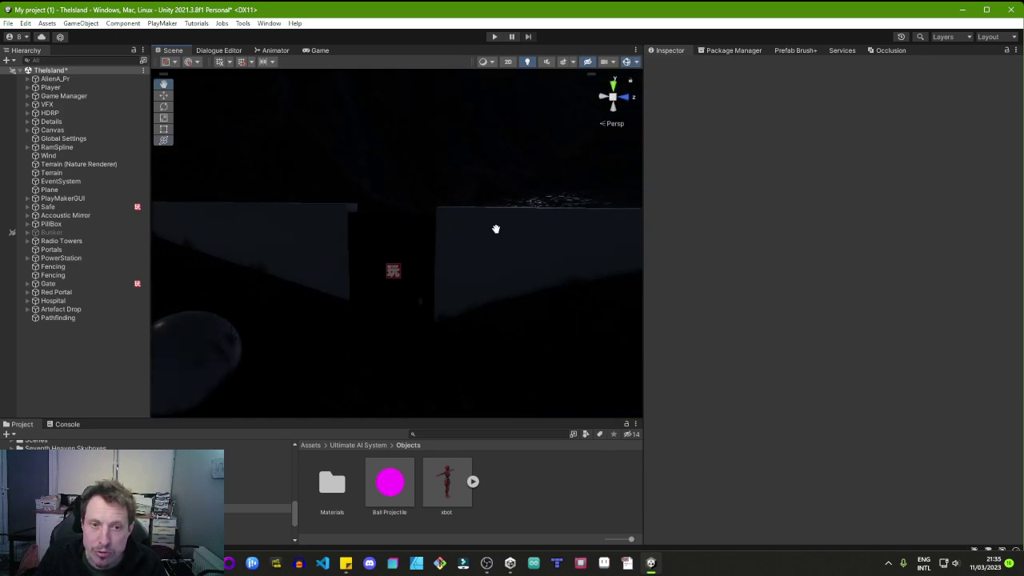
middle_click_drag(496, 229, 319, 348)
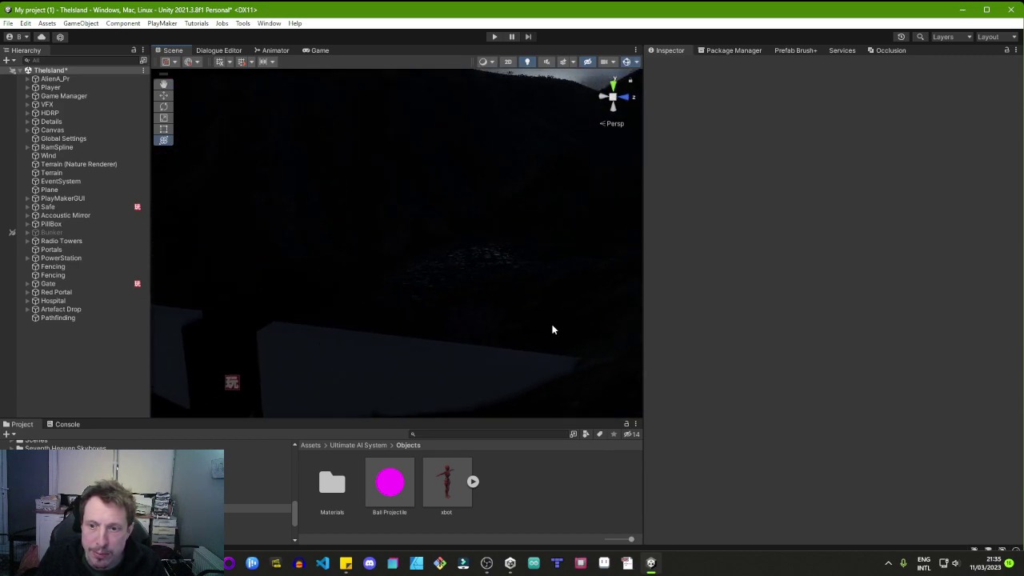
- Examine the power station with its three coloured chimneys on the cliff and the terrain around it
right_click_drag(469, 227, 452, 180)
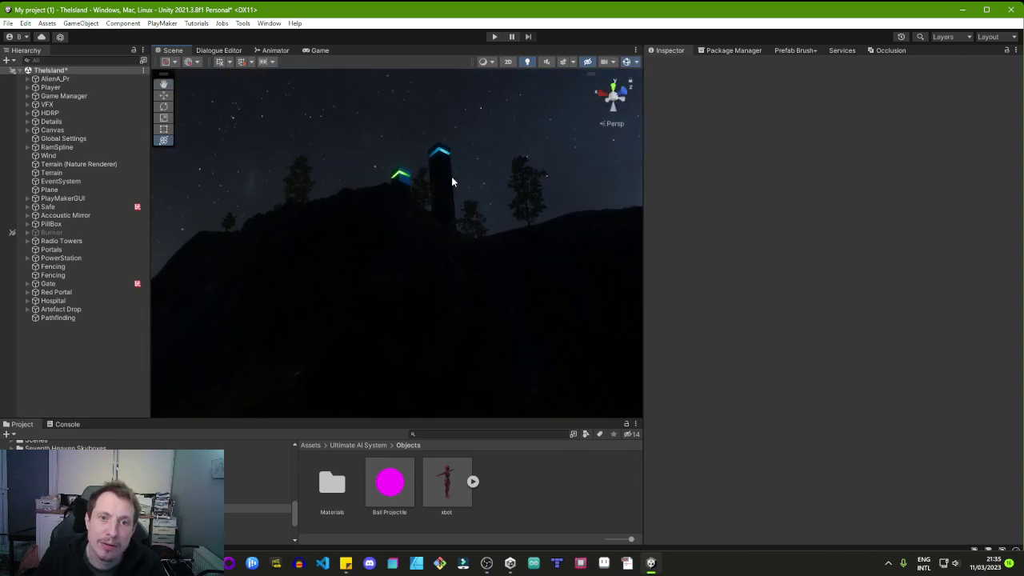
right_click_drag(384, 237, 418, 281)
middle_click_drag(418, 281, 687, 269)
scroll(403, 236, "down", 5)
middle_click_drag(328, 134, 490, 413)
right_click_drag(490, 413, 469, 362)
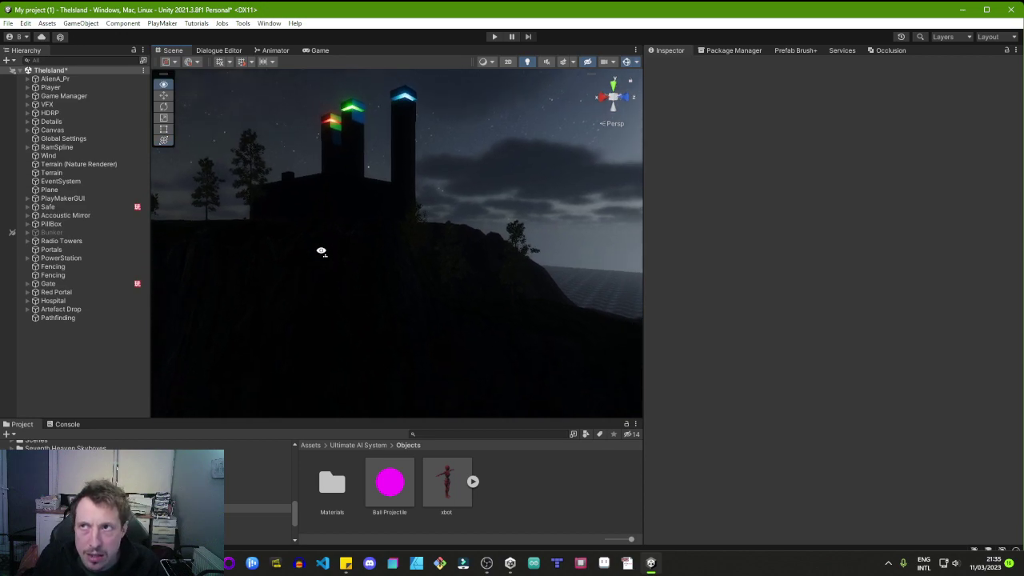
left_click(322, 202)
left_click(380, 281)
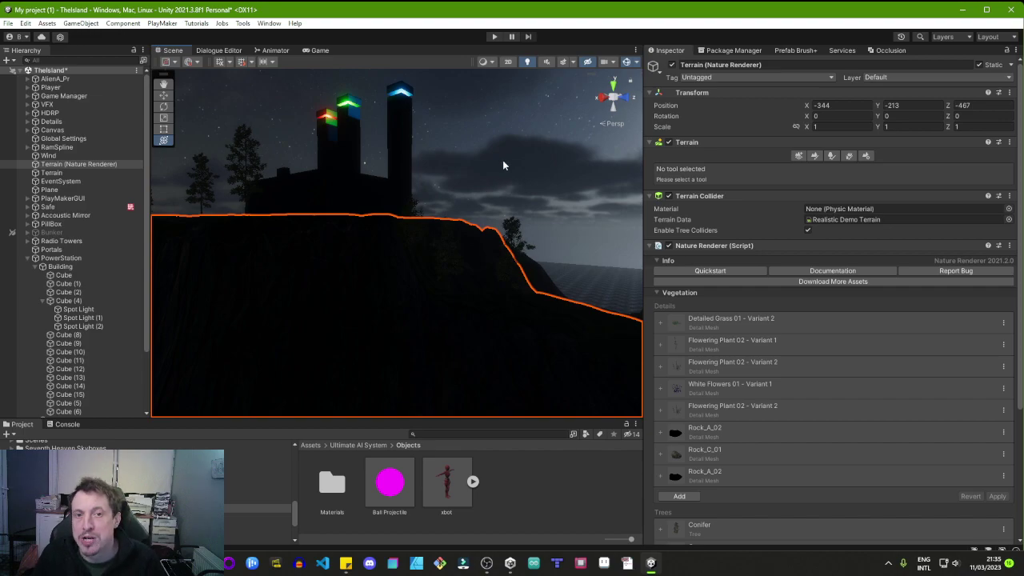
right_click_drag(503, 164, 265, 194)
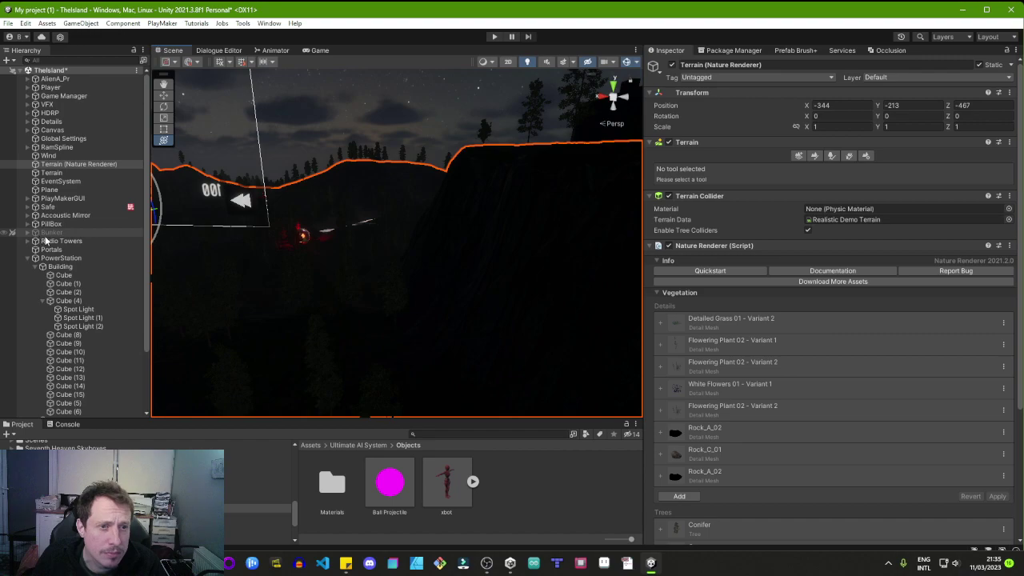
- Deactivate the Nightime Lighting object and activate the Daytime Lighting object under HDRP
left_click(26, 113)
left_click(68, 148)
left_click(673, 64)
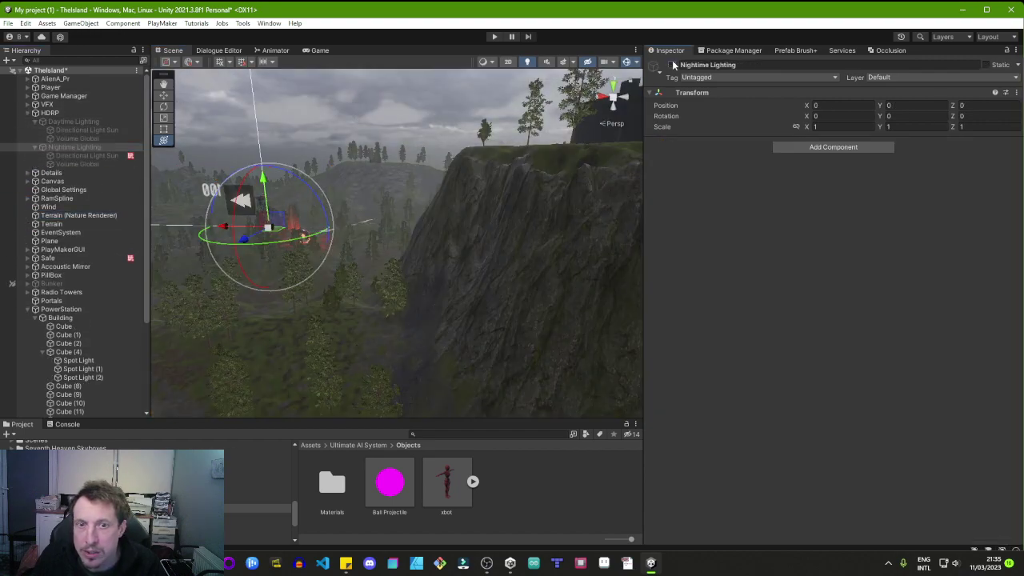
left_click(74, 120)
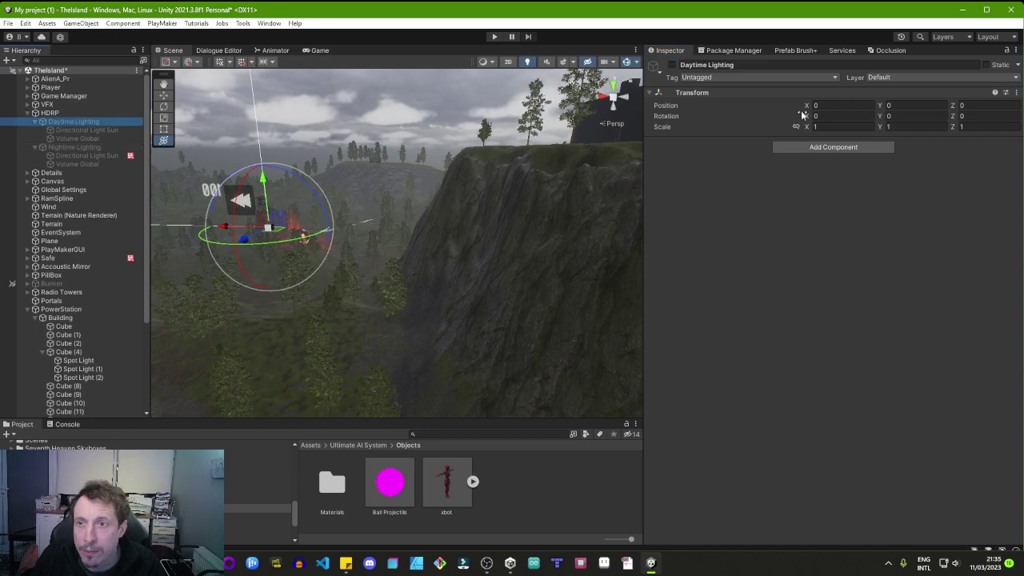
left_click(671, 66)
- Frame the power station's outer wall in daylight and examine its surface texture and entrance up close
right_click_drag(298, 210, 437, 160)
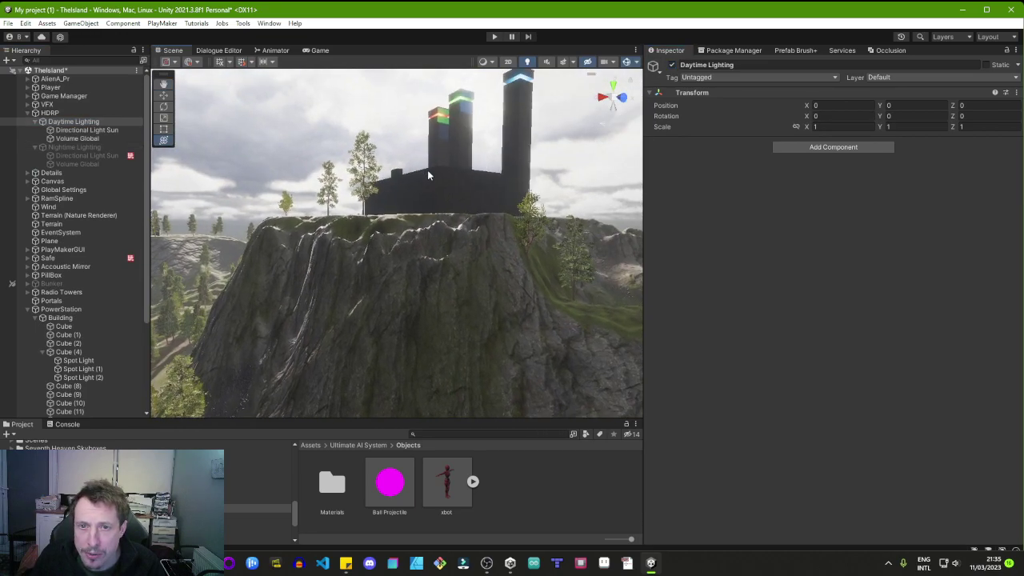
left_click(428, 171)
key("f")
right_click_drag(432, 213, 437, 228)
scroll(437, 228, "up", 5)
scroll(437, 229, "up", 3)
right_click_drag(379, 176, 430, 172)
middle_click_drag(429, 171, 814, 197)
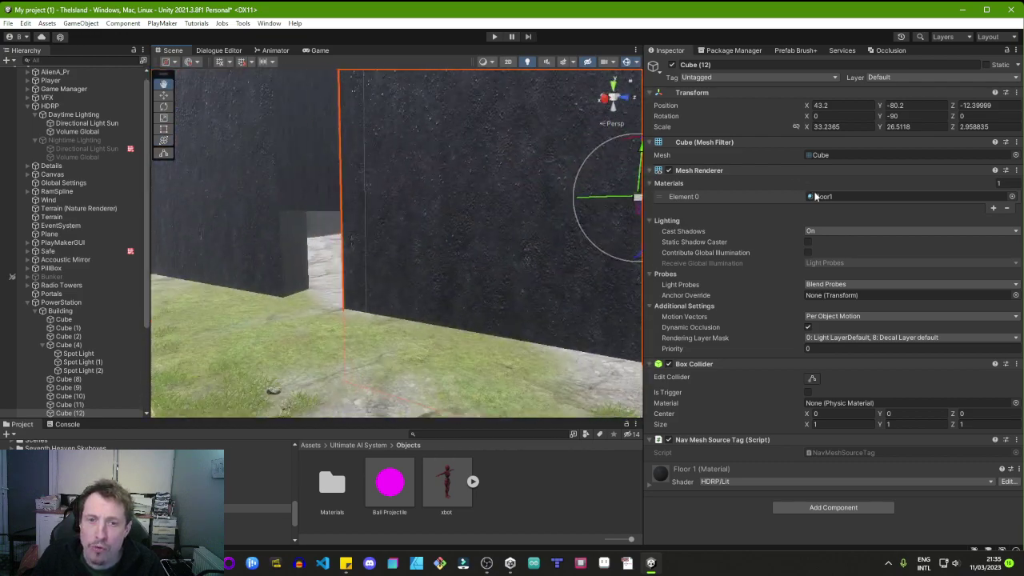
scroll(424, 215, "up", 3)
scroll(416, 224, "up", 8)
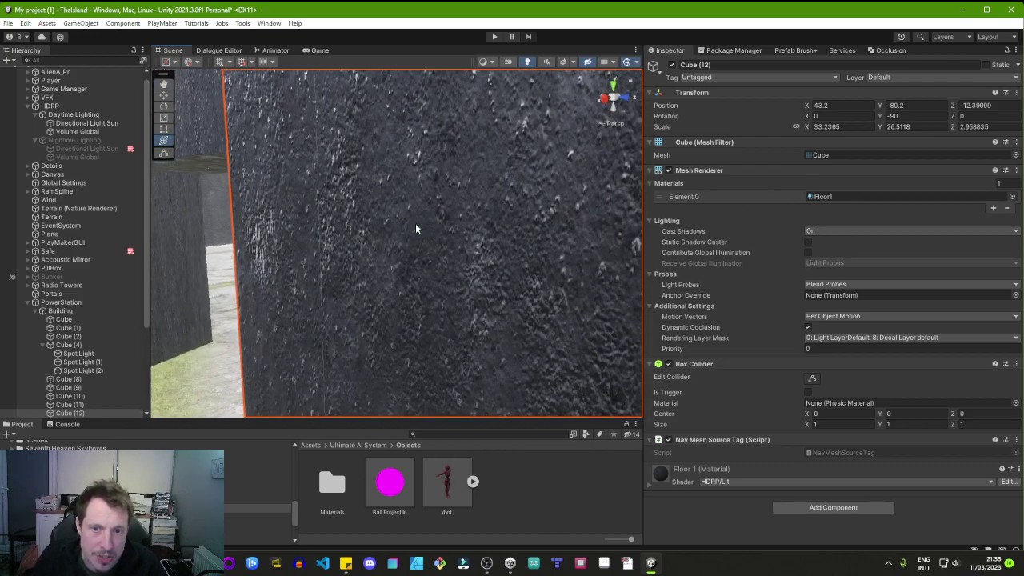
scroll(416, 224, "up", 2)
mouse_move(409, 223)
middle_mouse_down()
mouse_move(432, 216)
mouse_move(420, 220)
middle_mouse_up()
right_click_drag(420, 220, 504, 201)
middle_click_drag(504, 202, 750, 226)
- Frame the Cube (1) chimney inside the power station and examine its base and surface
left_click(325, 268)
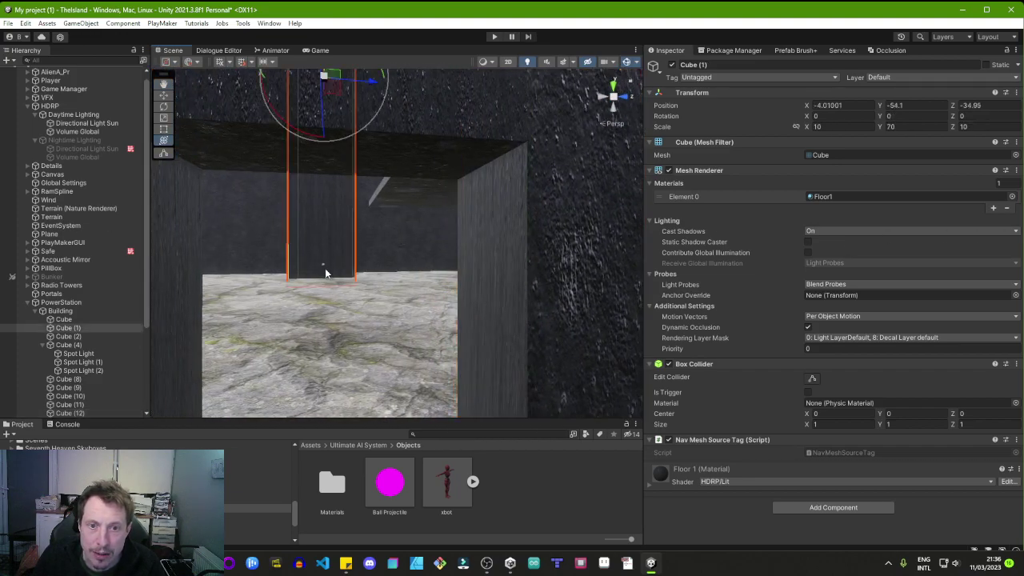
key("f")
scroll(326, 271, "up", 8)
middle_click_drag(339, 293, 325, 471)
scroll(479, 261, "down", 8)
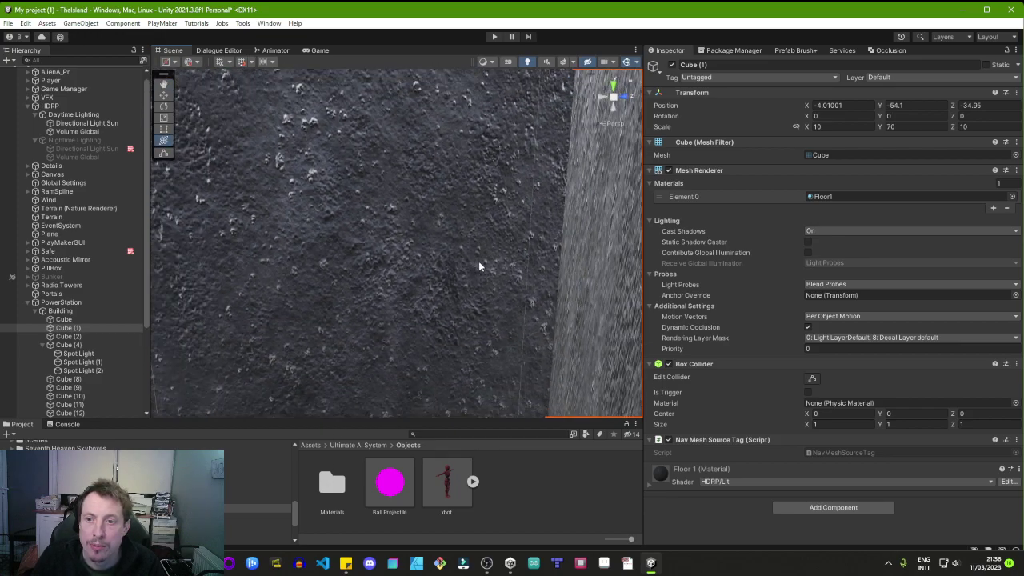
scroll(476, 268, "down", 6)
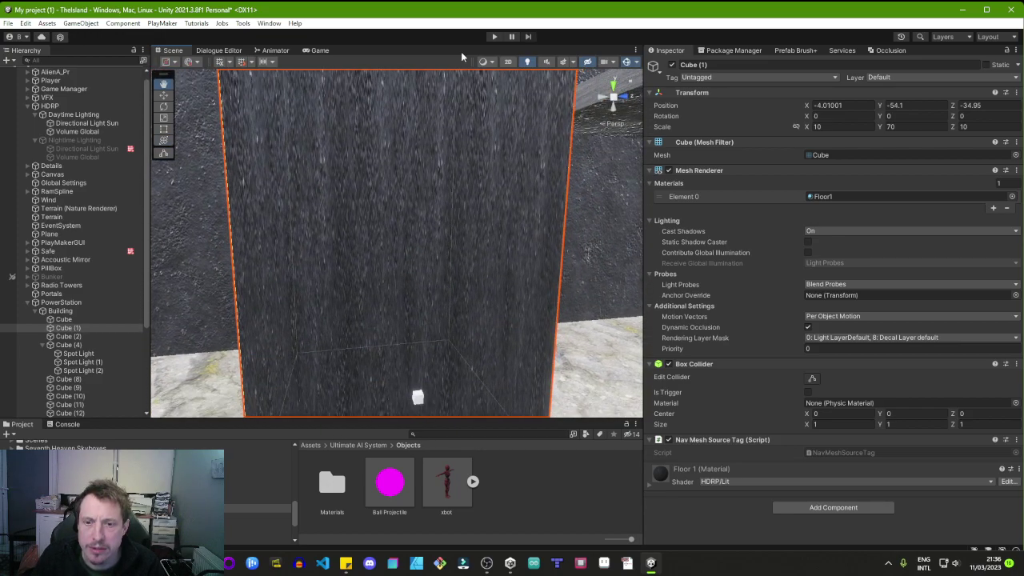
- Select the Dial One cube at the chimney's base and inspect its placement and components
left_click(363, 207)
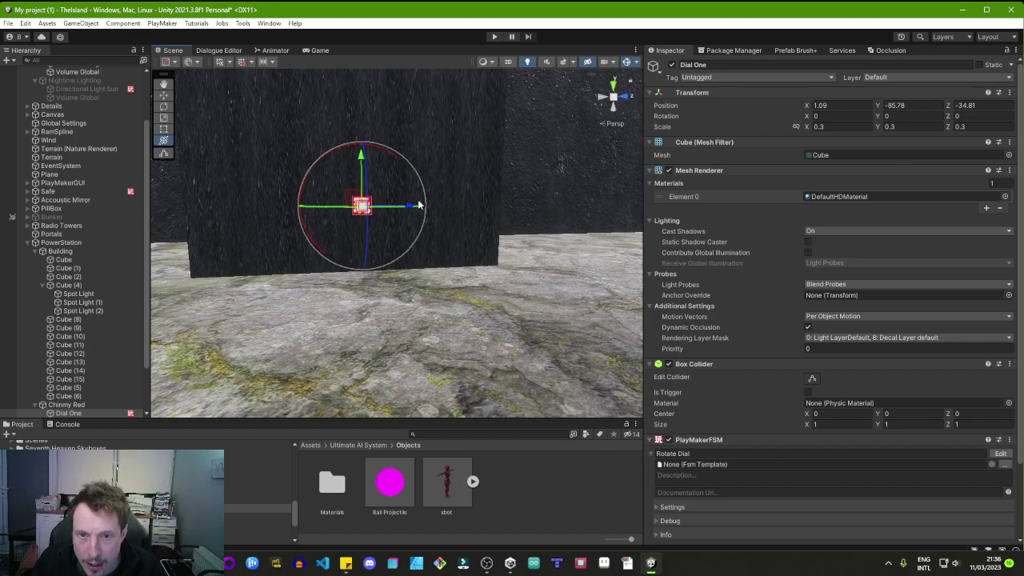
right_click_drag(493, 238, 453, 125)
scroll(485, 240, "down", 4)
right_click_drag(482, 219, 424, 320)
- Examine the coloured chimneys on the power station roof and the radio towers across the island
left_click(423, 259)
left_click_drag(534, 159, 578, 148, "alt")
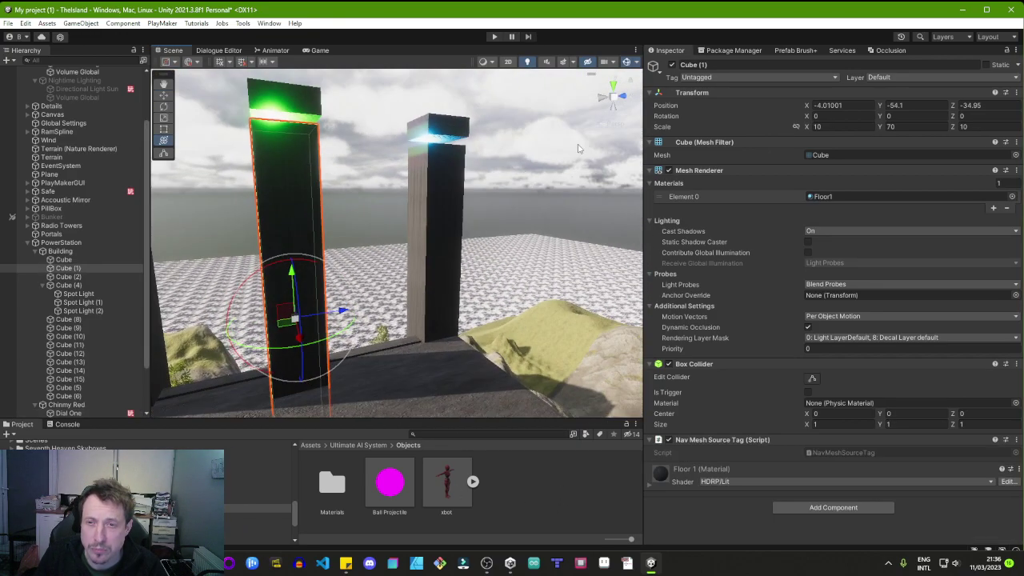
left_click(455, 207)
right_click_drag(455, 207, 318, 237)
left_click(425, 190)
left_click_drag(318, 238, 419, 261, "alt")
left_click(411, 237)
left_click(319, 183)
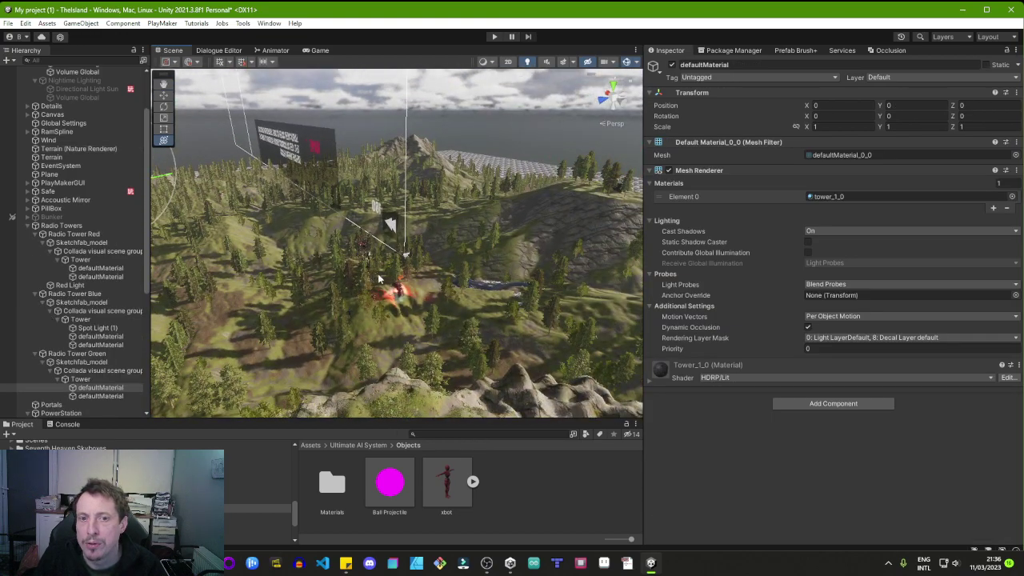
key("f")
left_click_drag(536, 222, 323, 257, "alt")
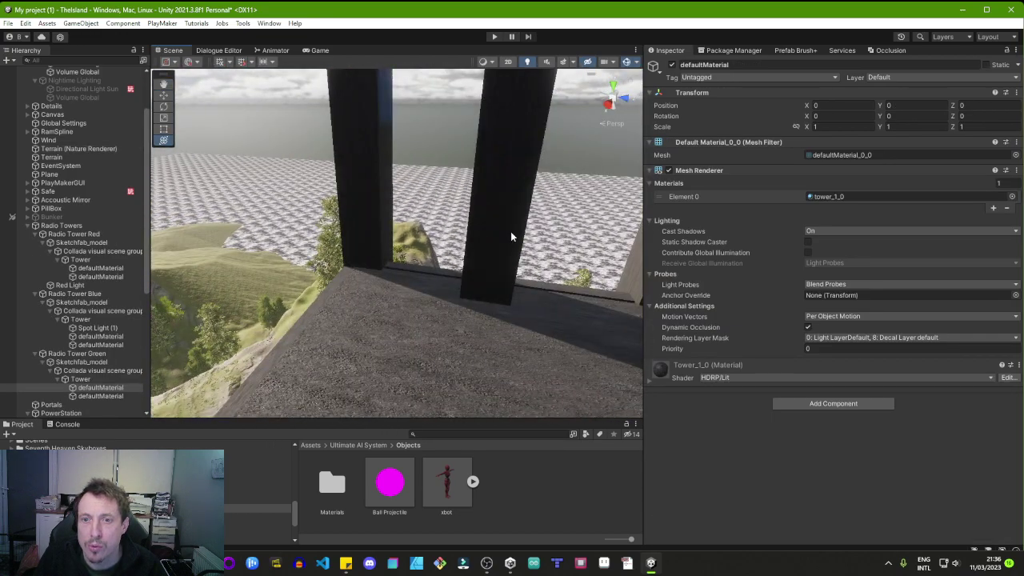
left_click(324, 259)
left_click_drag(512, 231, 250, 257, "alt")
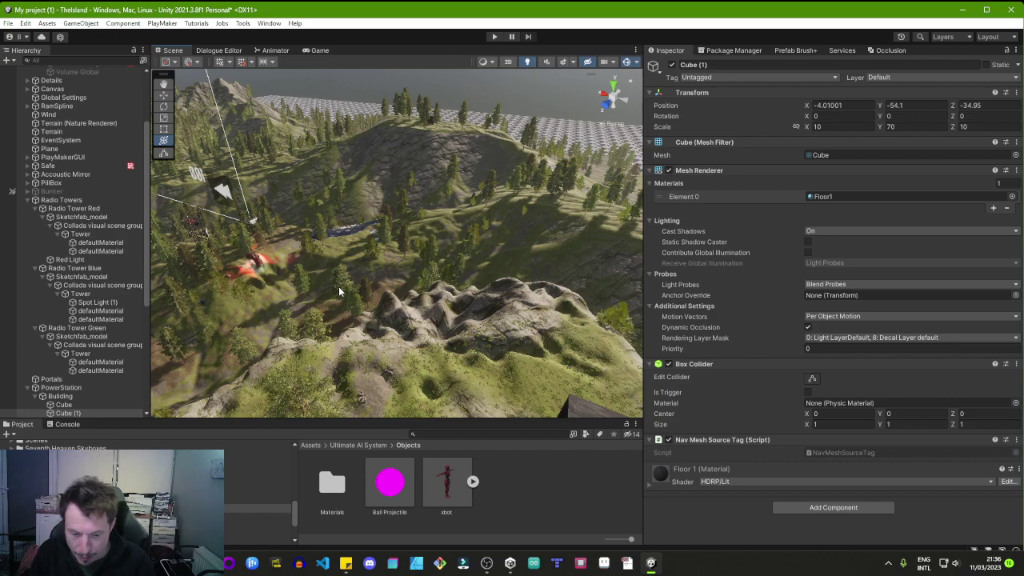
- Switch the island scene to night by deactivating Daytime Lighting and activating Nightime Lighting under HDRP
left_click_drag(407, 309, 340, 280, "alt")
middle_click_drag(340, 281, 336, 184)
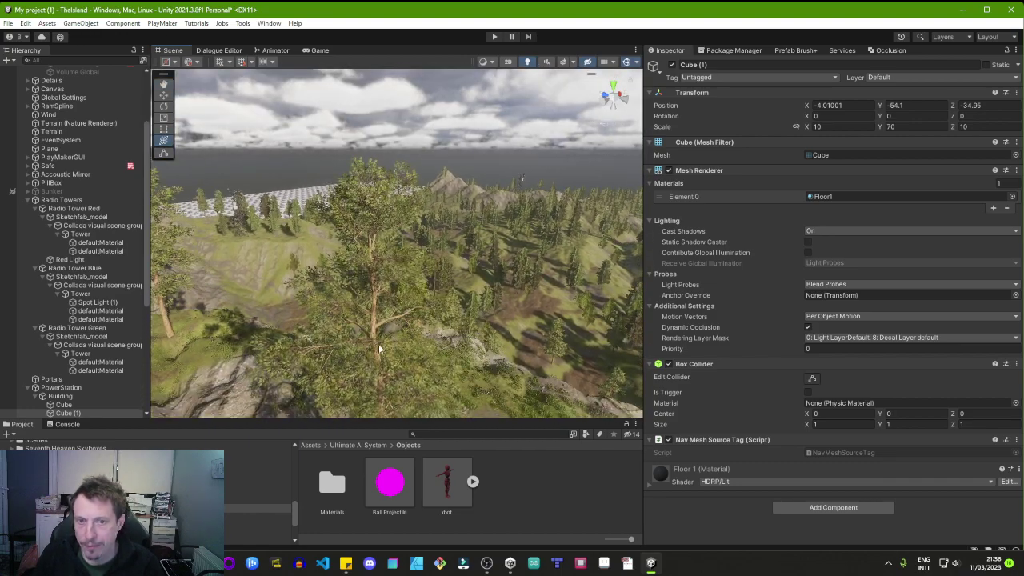
left_click_drag(288, 360, 443, 343, "alt")
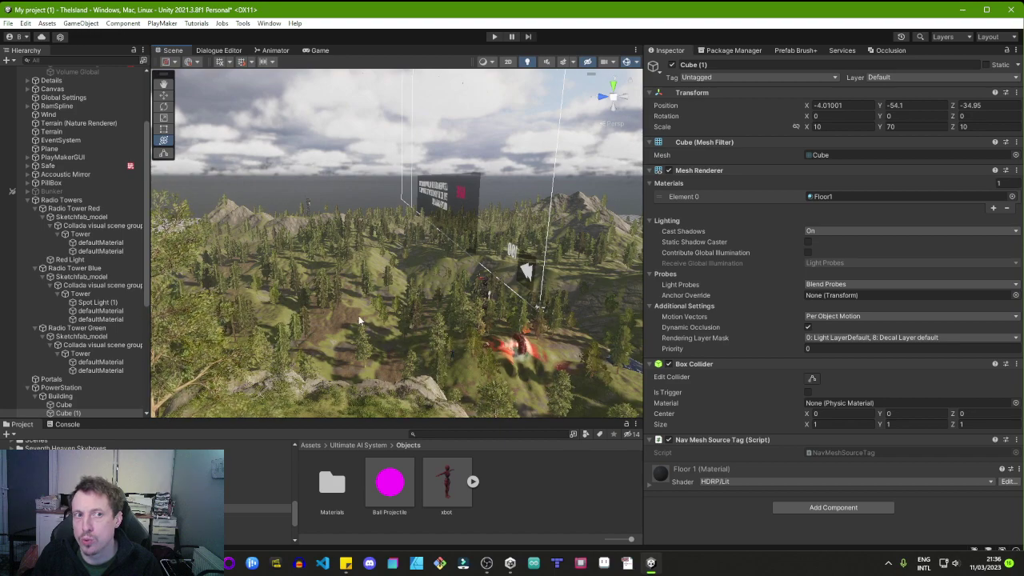
scroll(52, 173, "up", 4)
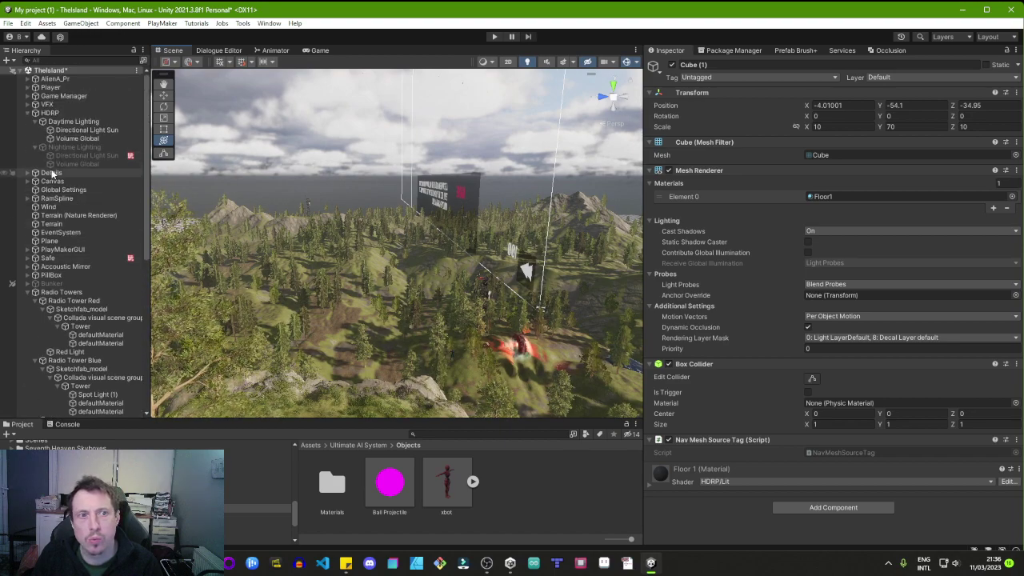
left_click(72, 121)
left_click(673, 65)
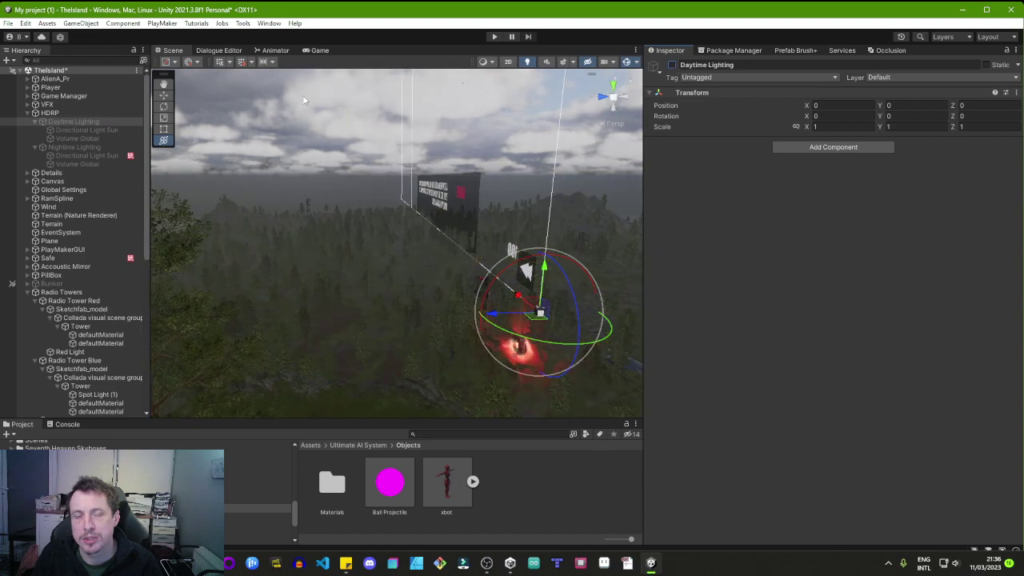
left_click(71, 147)
left_click(672, 65)
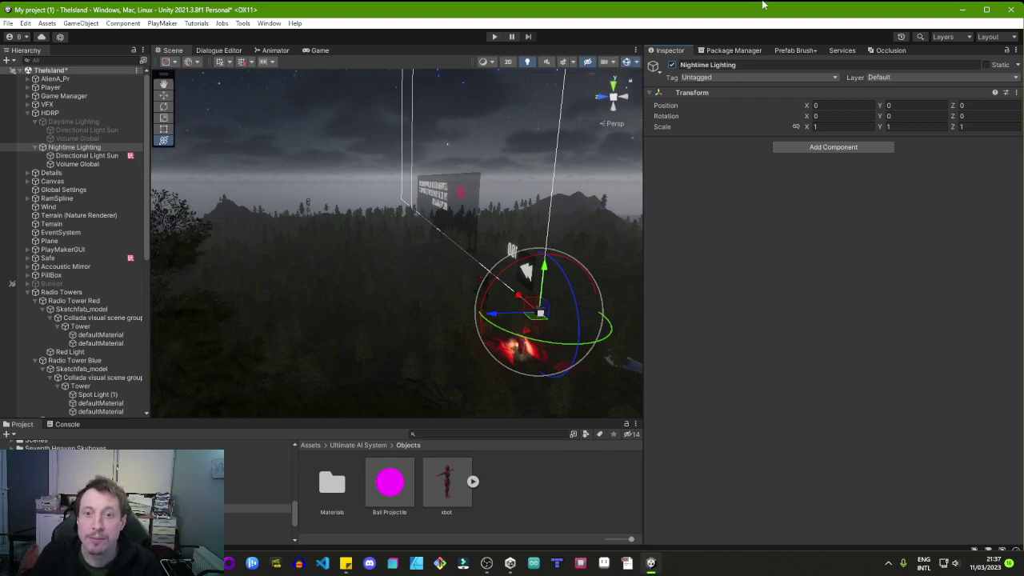
- Hide the statistics overlay in the game view and set its play mode to Play Maximized
left_click(495, 37)
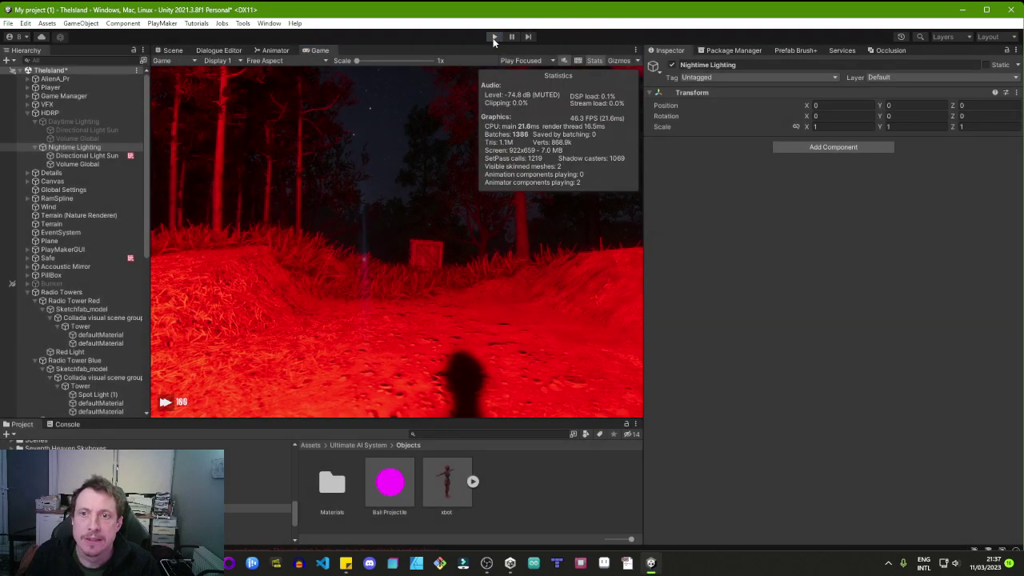
left_click(493, 37)
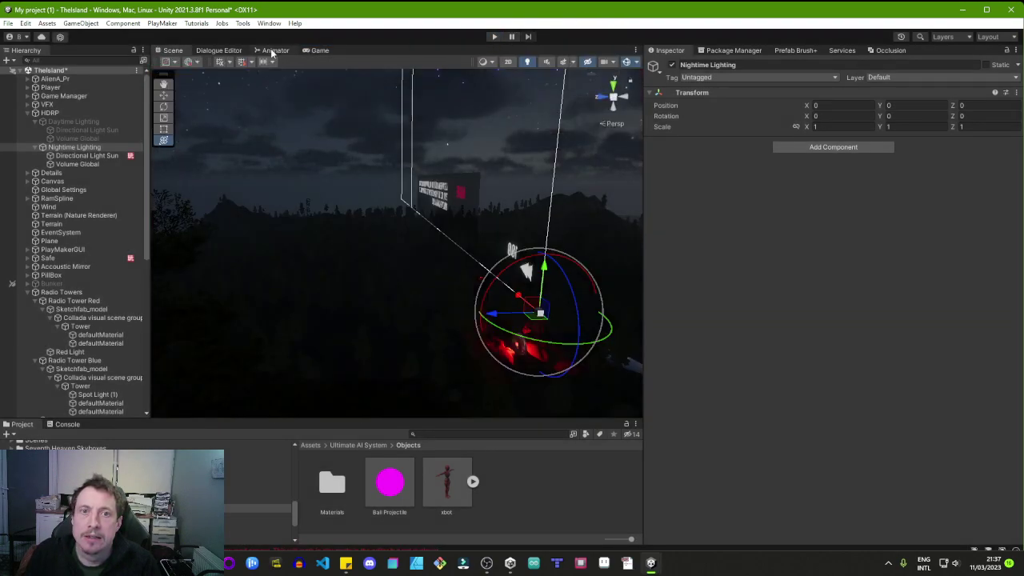
left_click(319, 50)
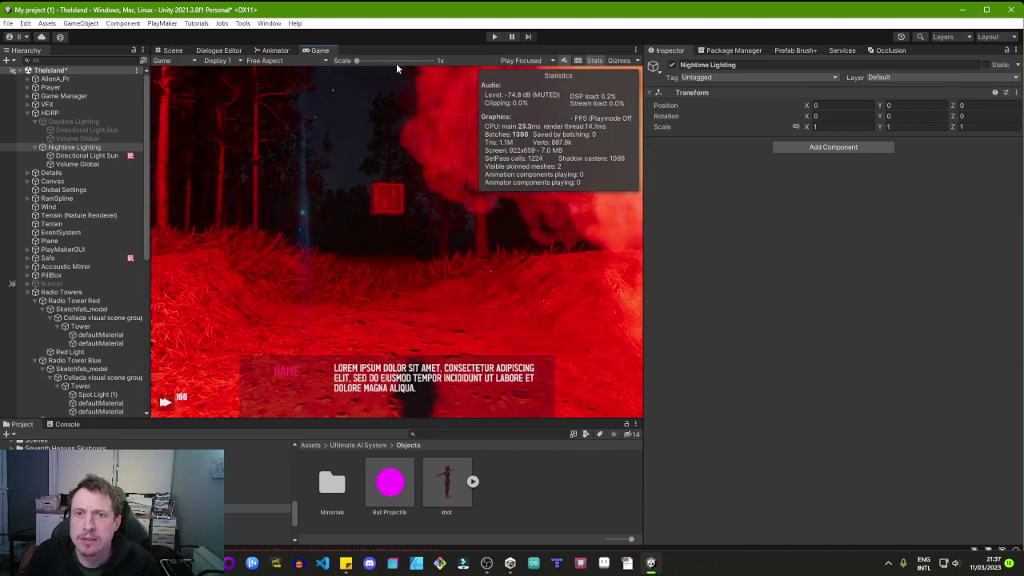
left_click(527, 61)
left_click(559, 76)
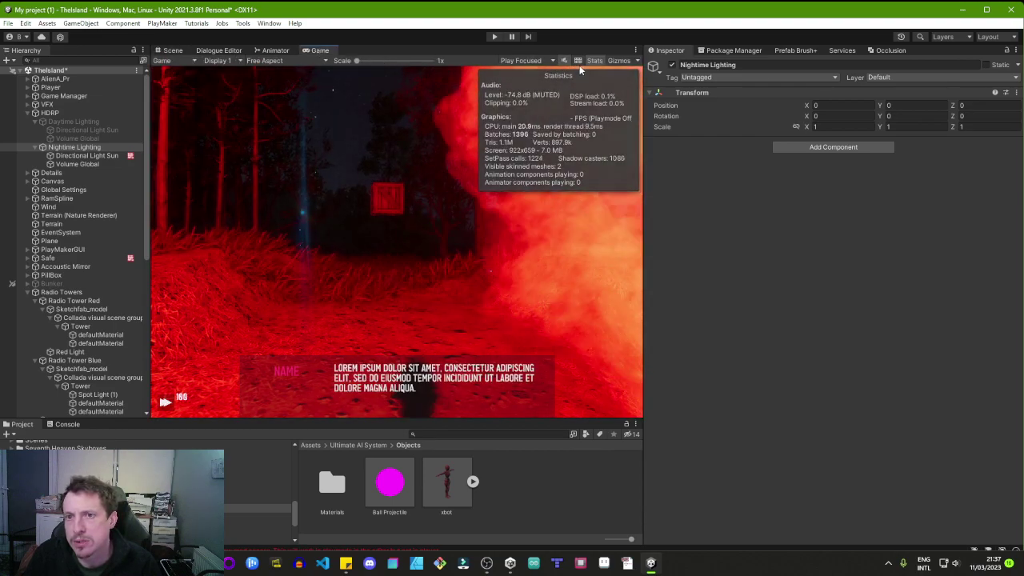
left_click(593, 60)
left_click(526, 61)
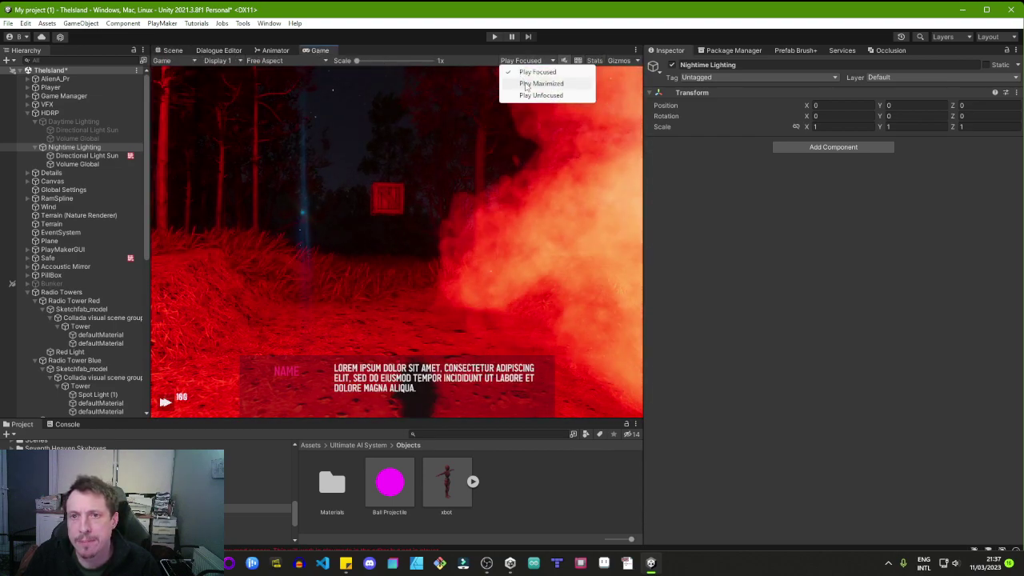
left_click(529, 83)
- Play-test the island at night, walking from the red-lit start area through the blue-lit forest, and end the session
left_click(494, 37)
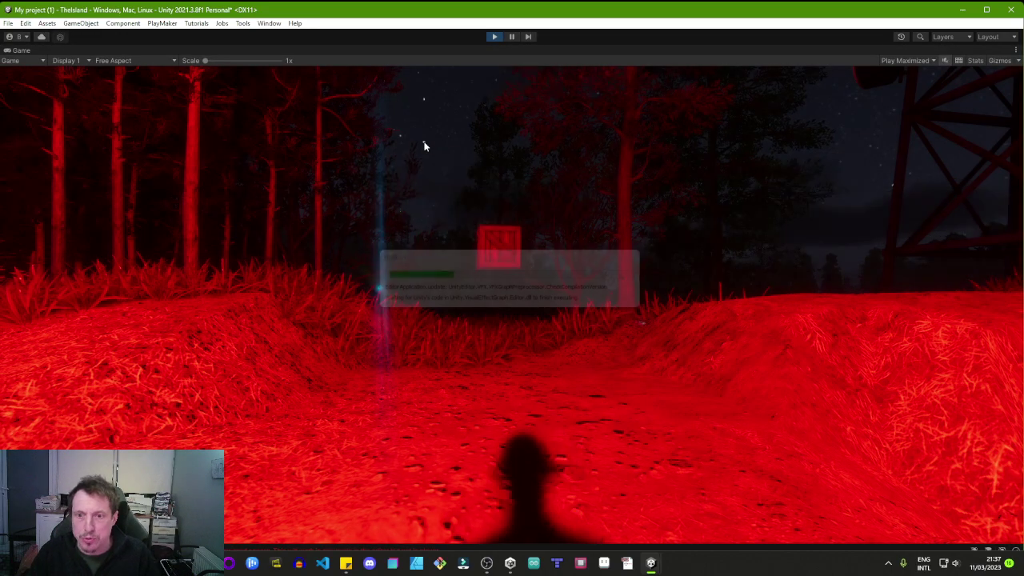
left_click(443, 184)
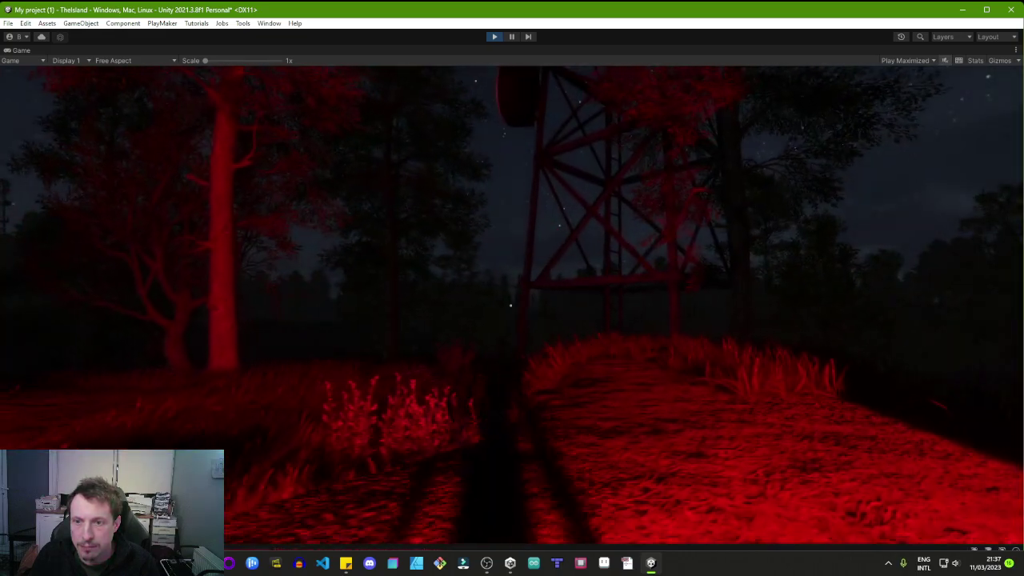
key("w")
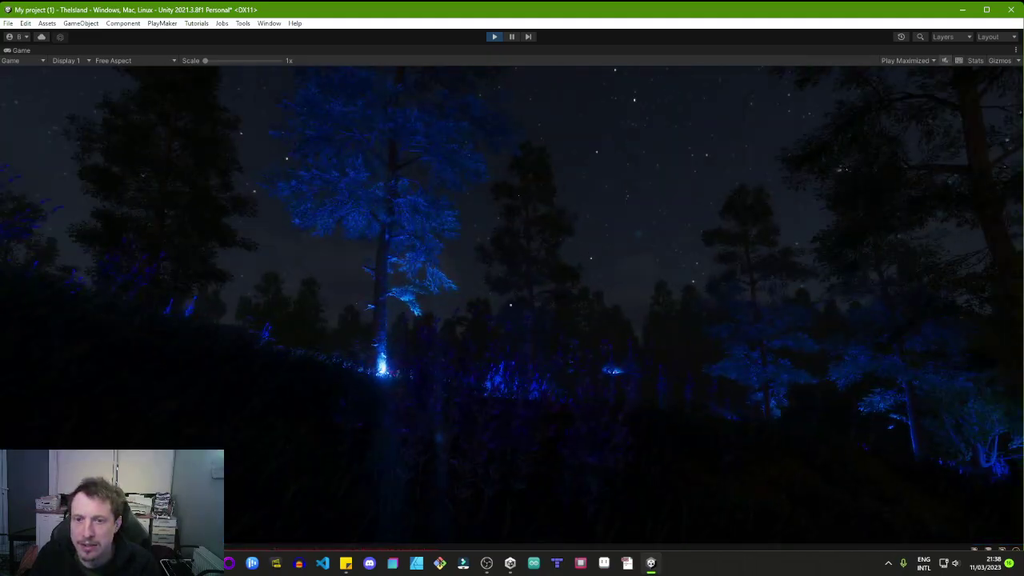
key("w")
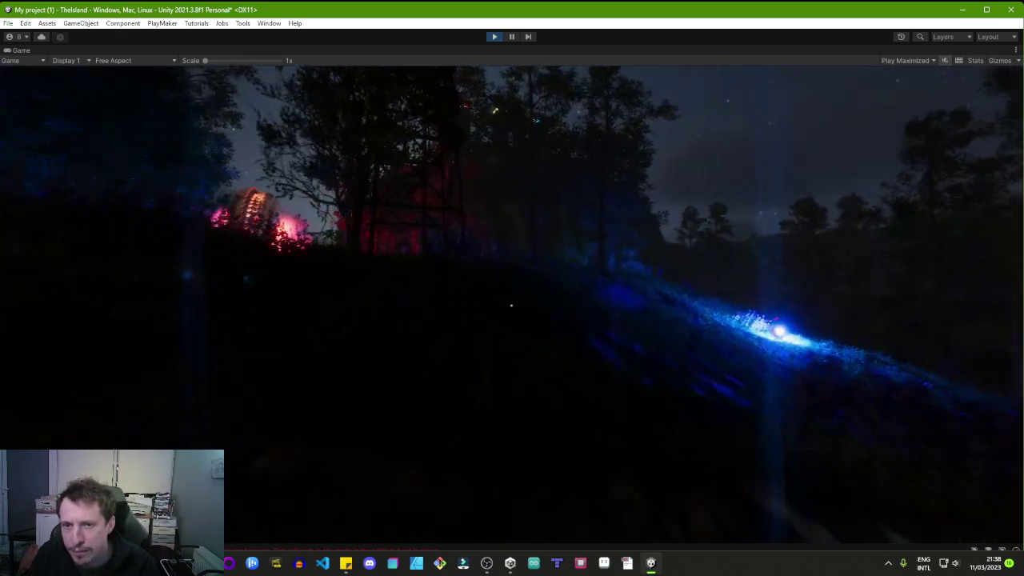
key("w")
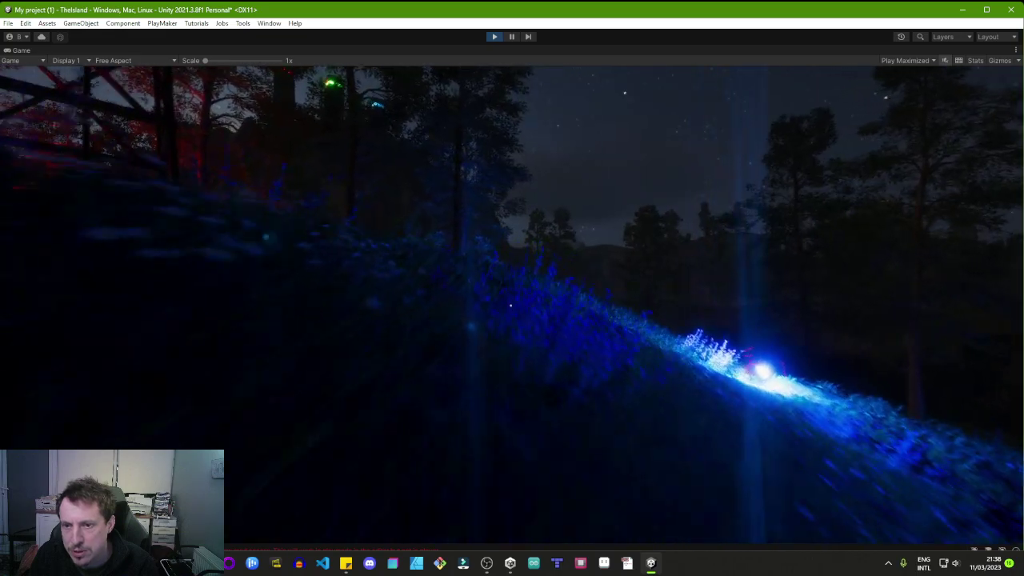
key("w")
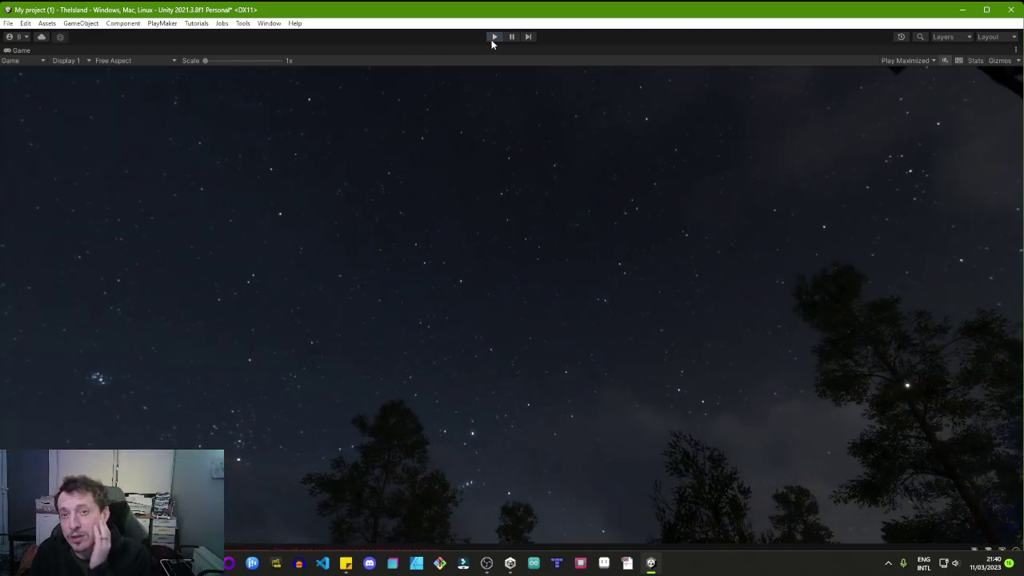
left_click(494, 36)
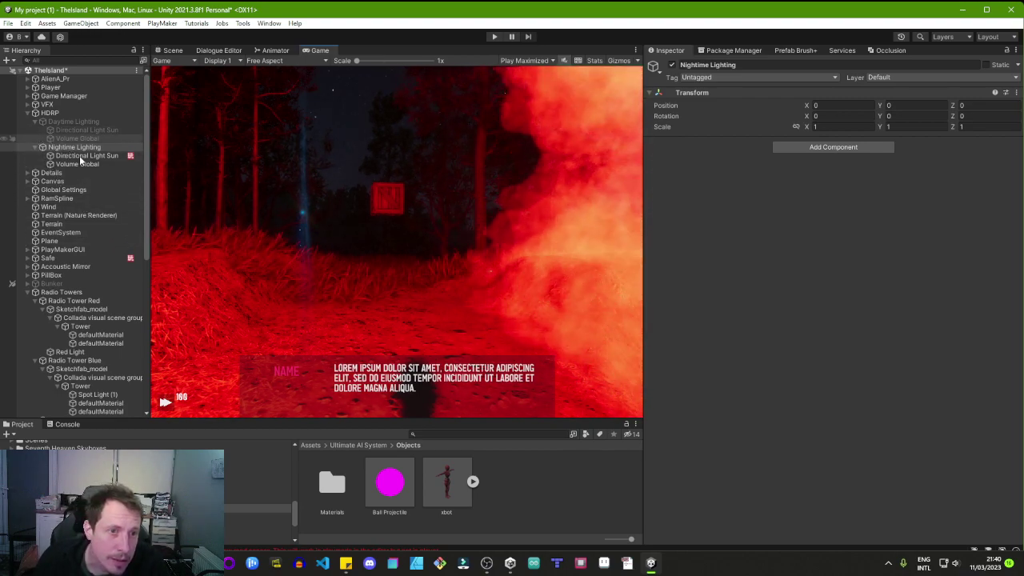
- Switch the scene back to day by deactivating Nightime Lighting and activating Daytime Lighting
left_click(672, 65)
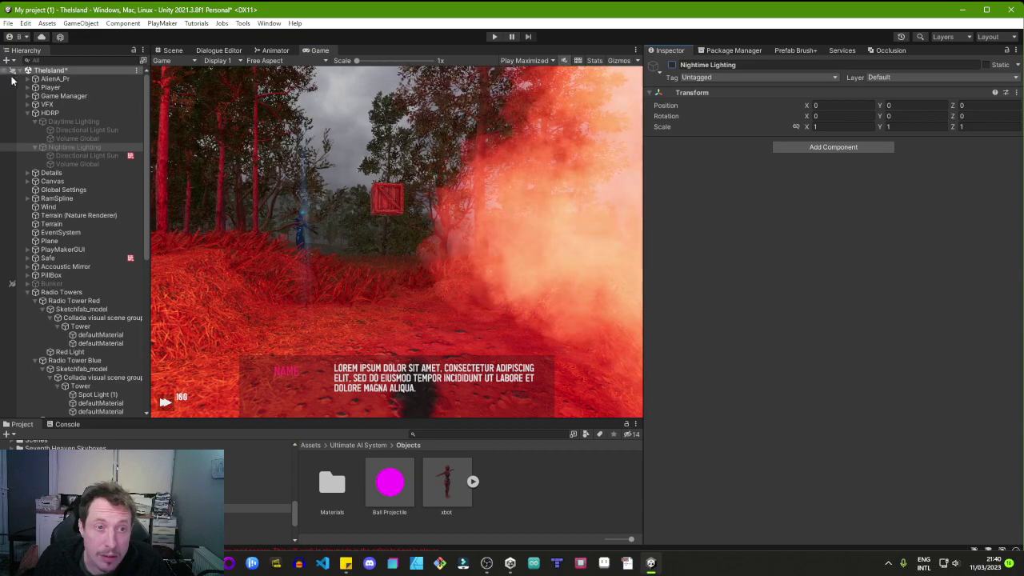
left_click(74, 121)
key("alt+shift+a")
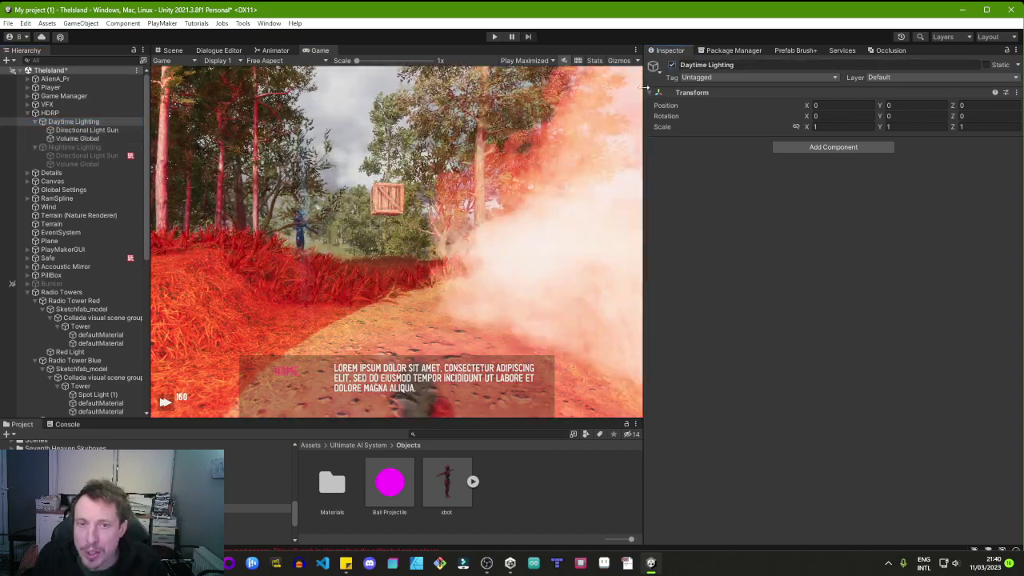
key("alt+shift+a")
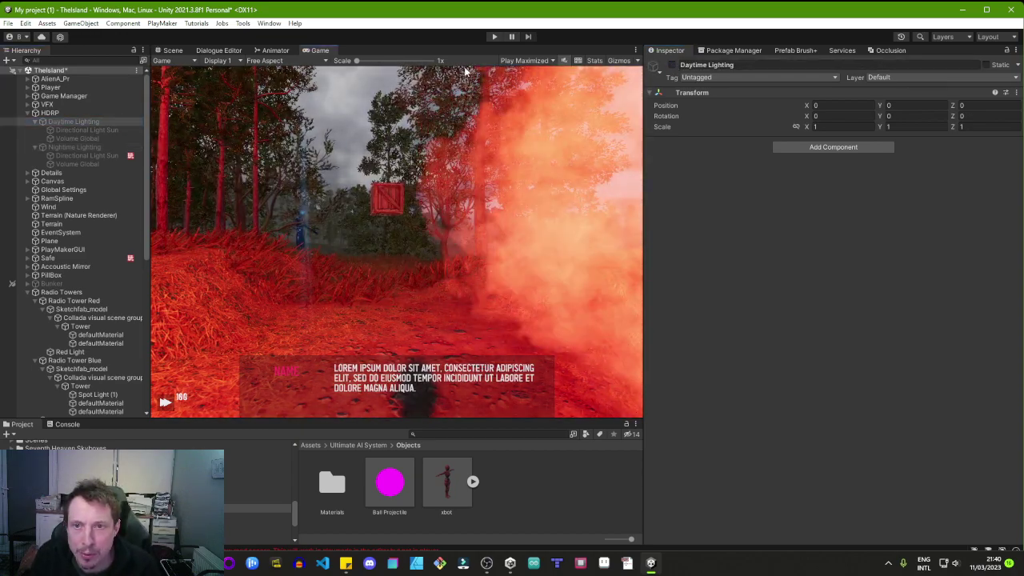
key("alt+shift+a")
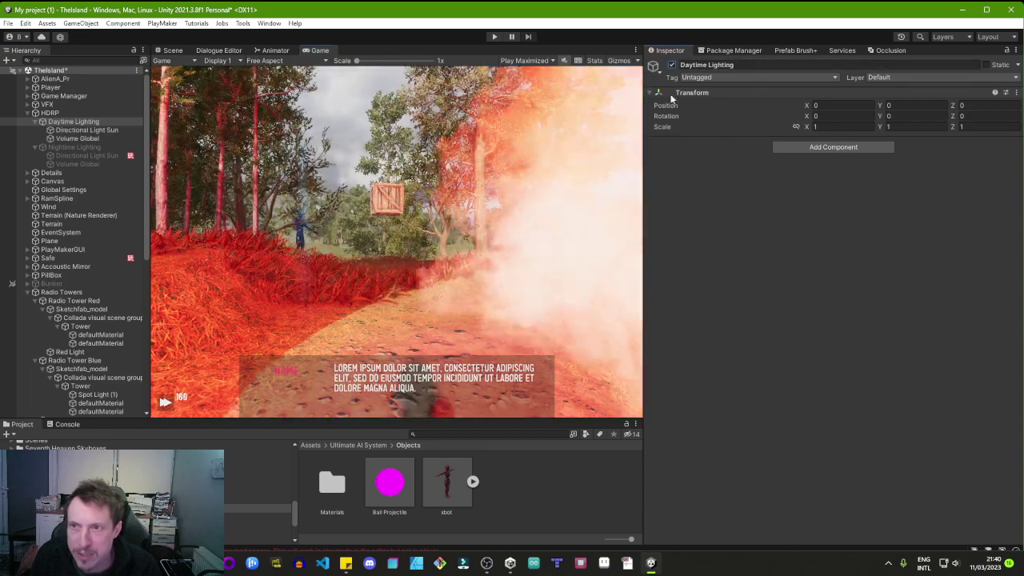
- Widen the game view and the object hierarchy, and activate the Bunker object
left_click_drag(647, 168, 784, 168)
left_click_drag(149, 194, 180, 194)
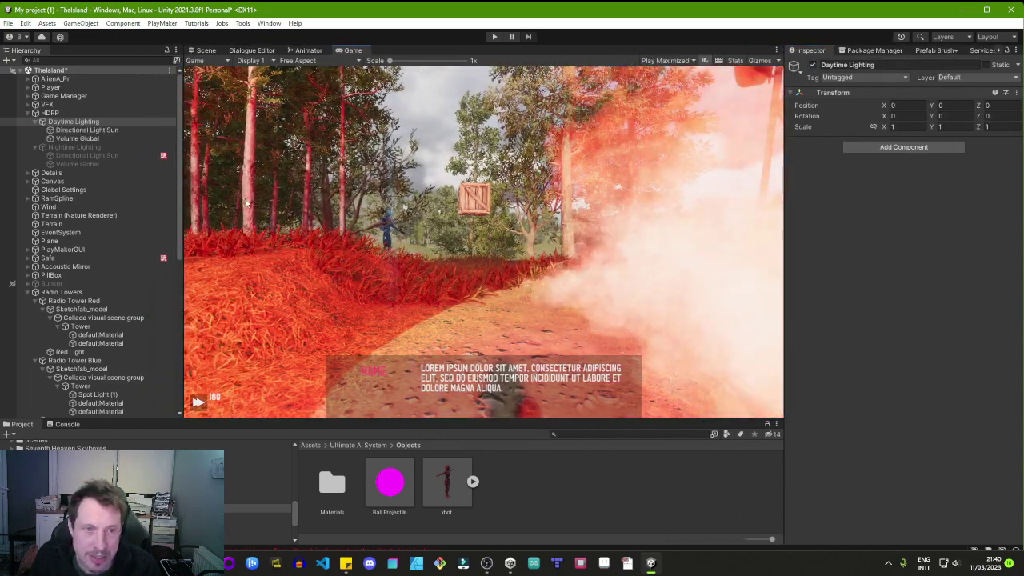
scroll(103, 364, "down", 3)
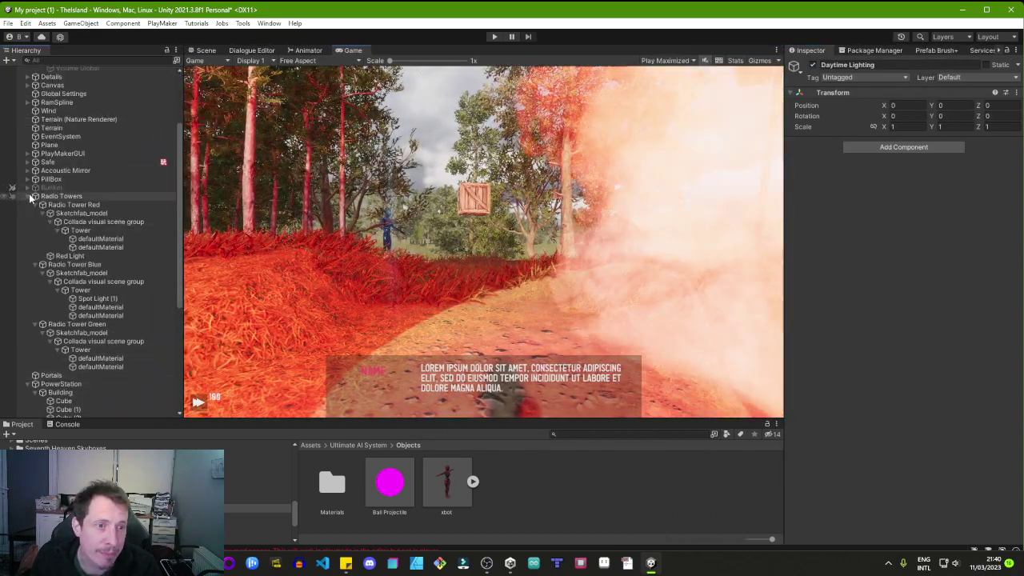
left_click(28, 197)
left_click(54, 189)
key("alt+shift+a")
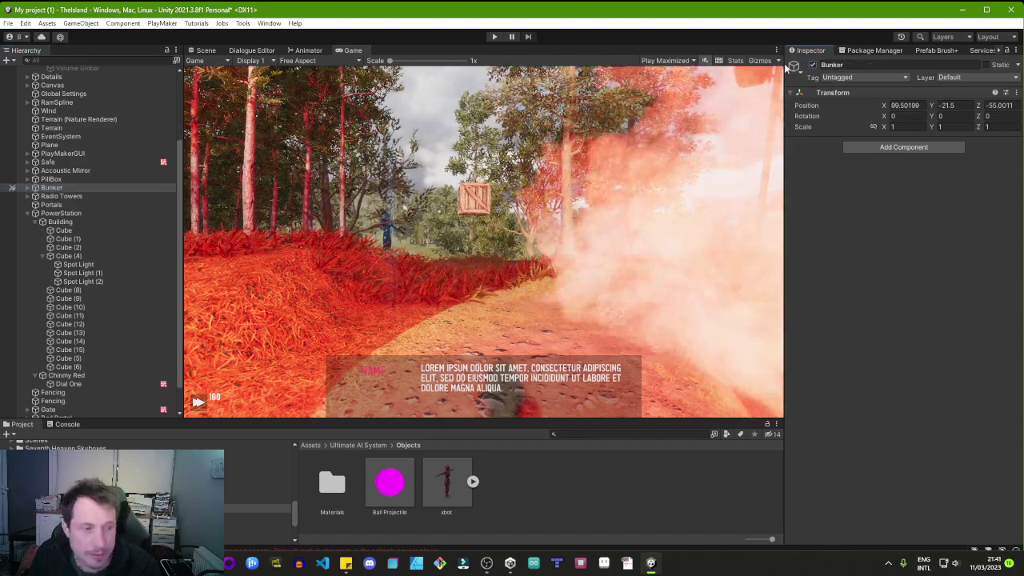
- Play-test the island in daylight, walking up to the blue-lit metal doorway between the rocks, and end the session
left_click(494, 36)
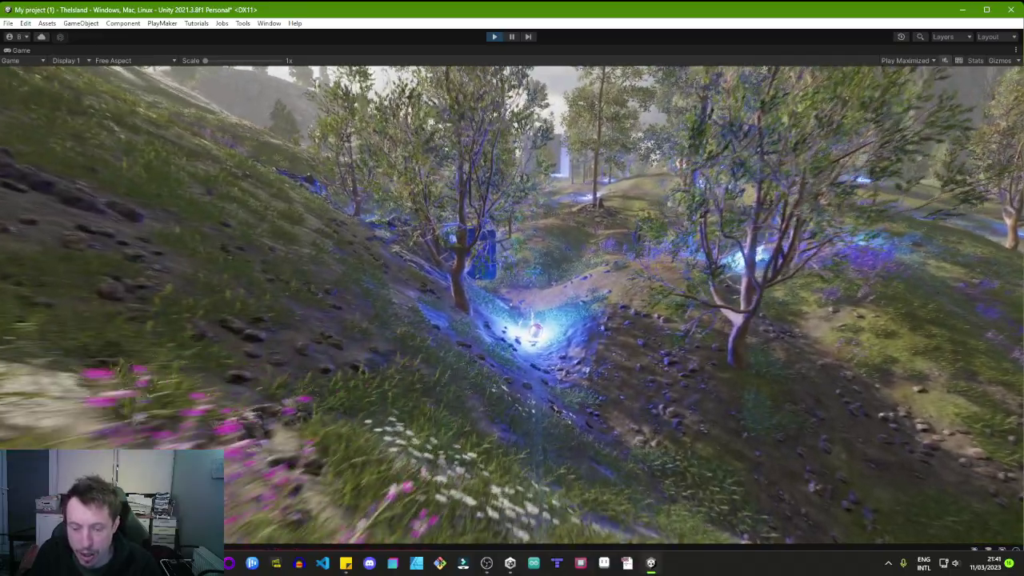
key("w")
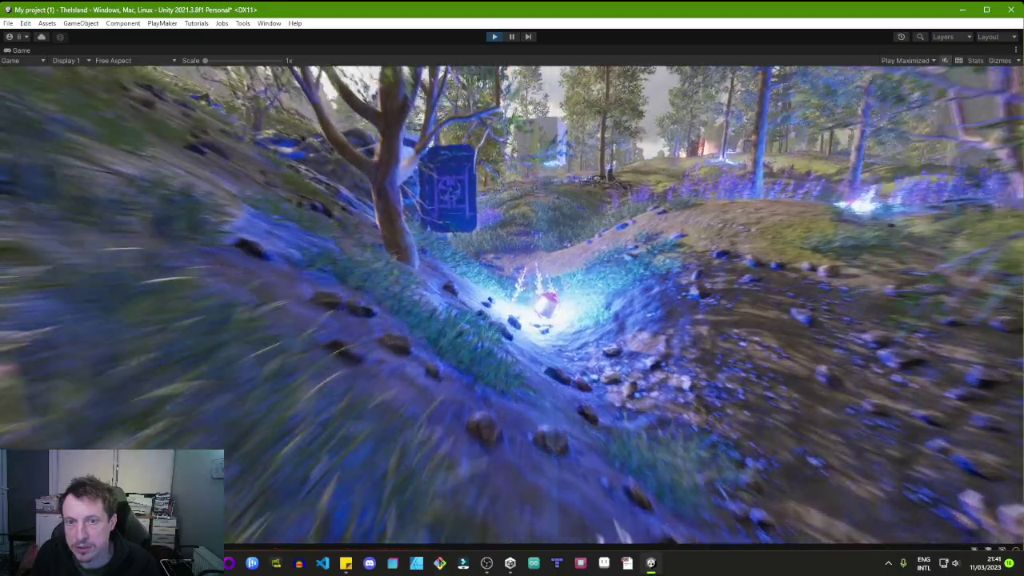
key("w")
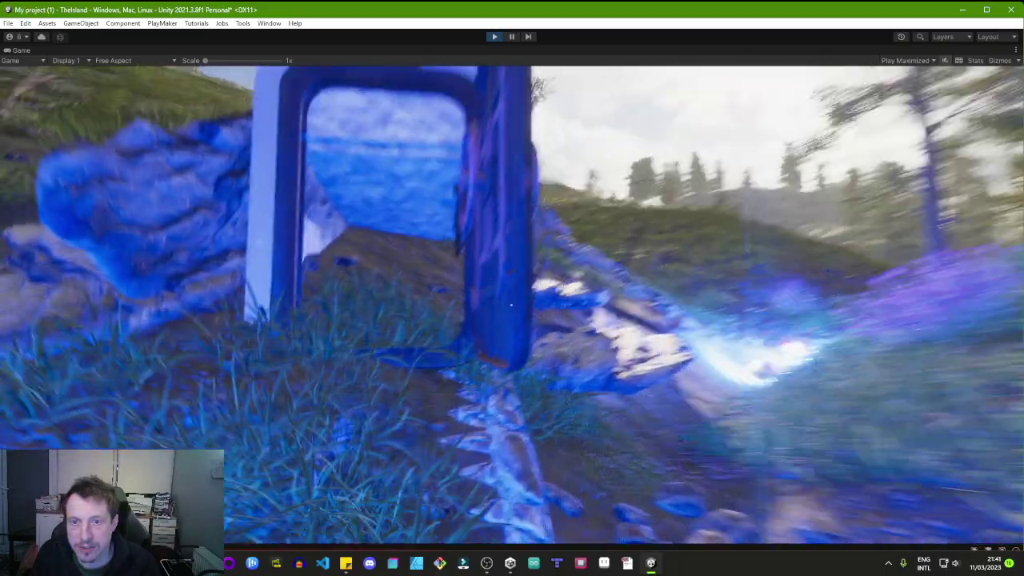
key("w")
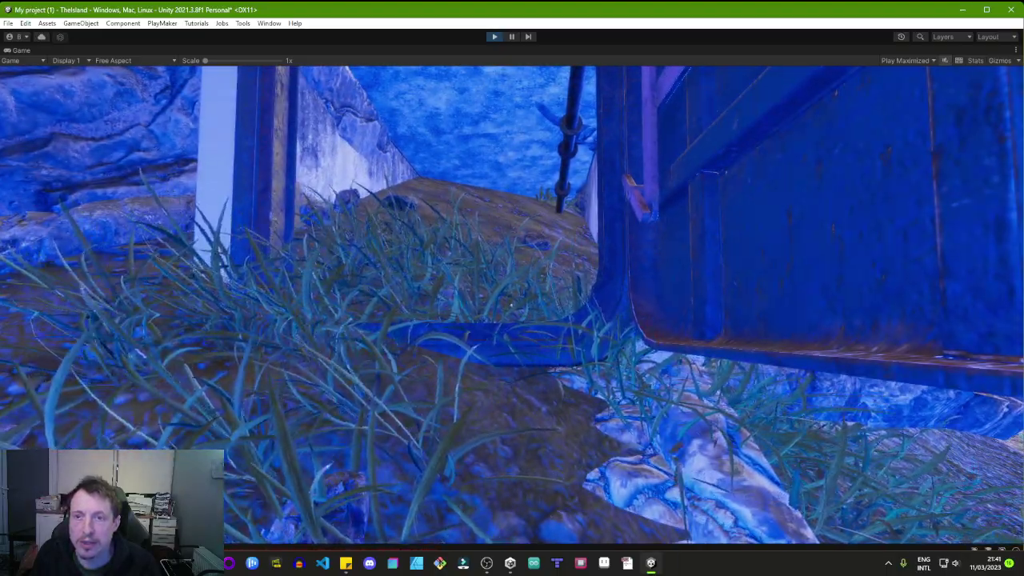
key("s")
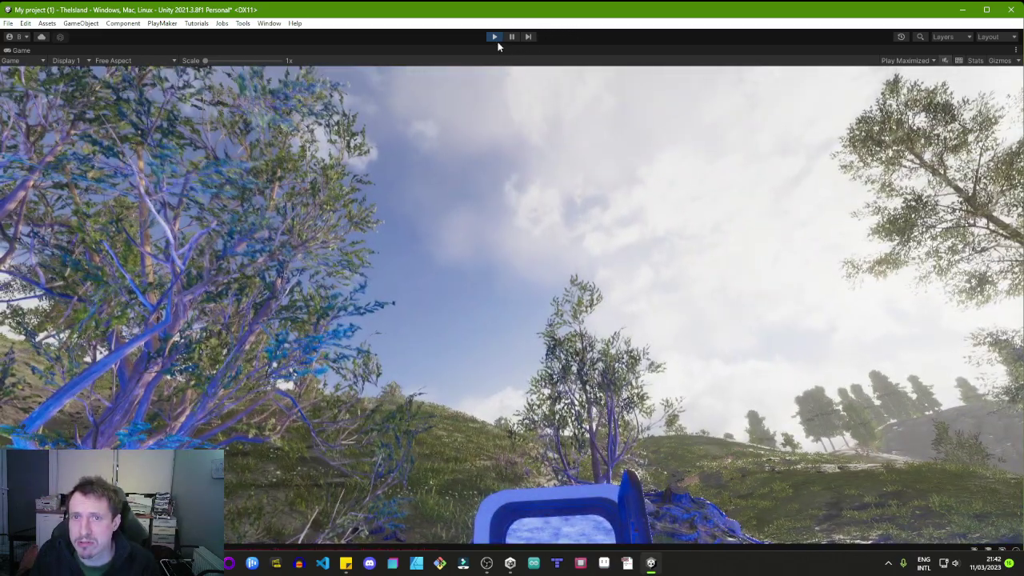
left_click(497, 39)
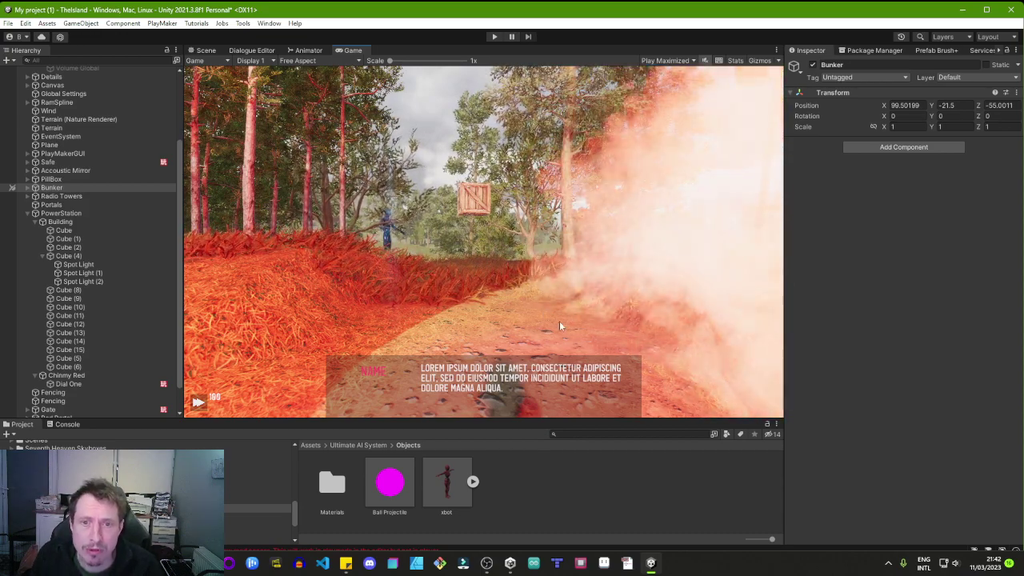
- Return to the scene view of the island and deactivate the Bunker object
left_click(205, 51)
right_click_drag(552, 304, 534, 249)
right_click_drag(445, 181, 550, 245)
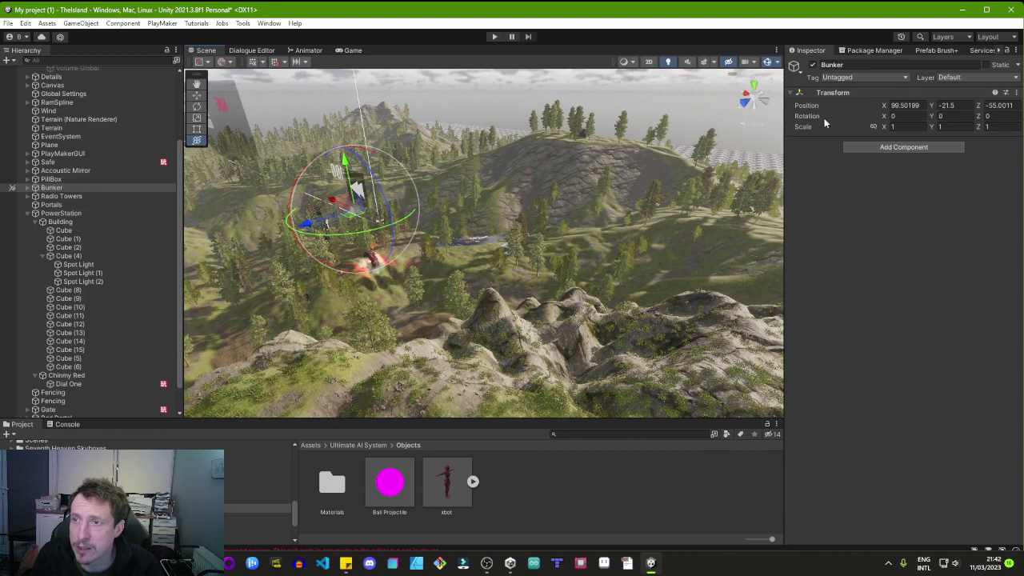
left_click(814, 66)
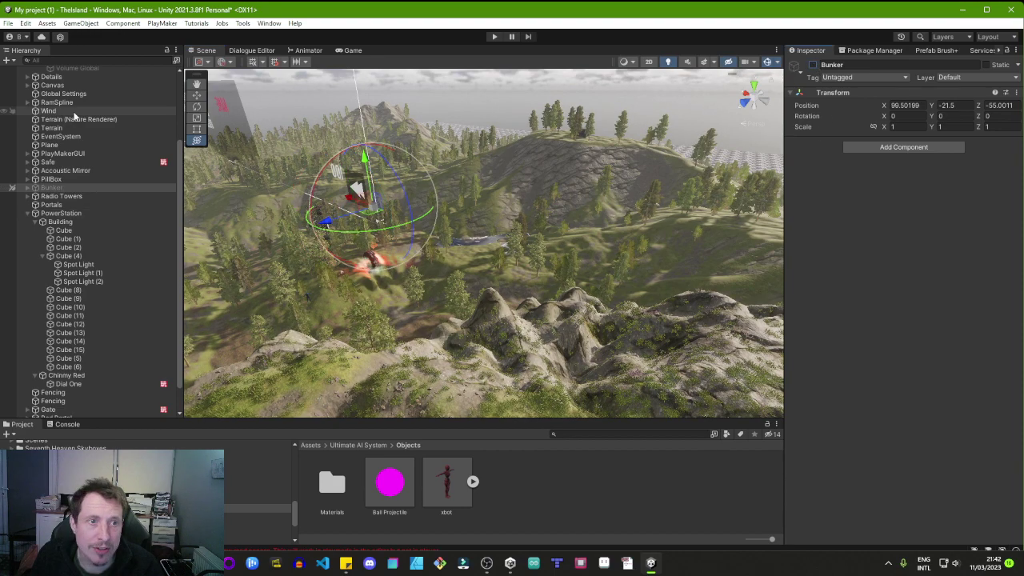
- Collapse the HDRP and PowerStation groups and expand the Player object's children in the hierarchy
scroll(112, 159, "up", 4)
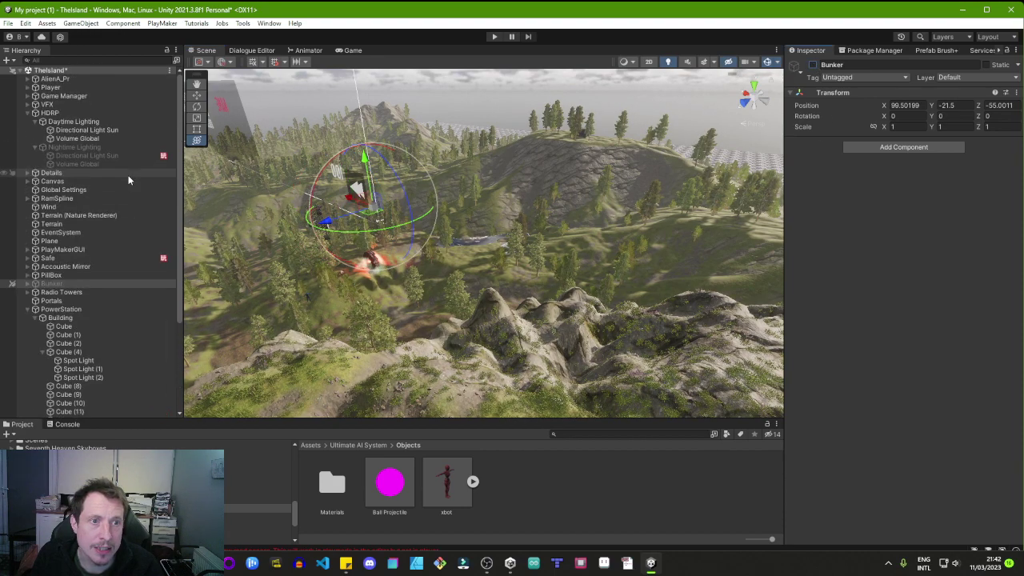
left_click(25, 114)
left_click(27, 113)
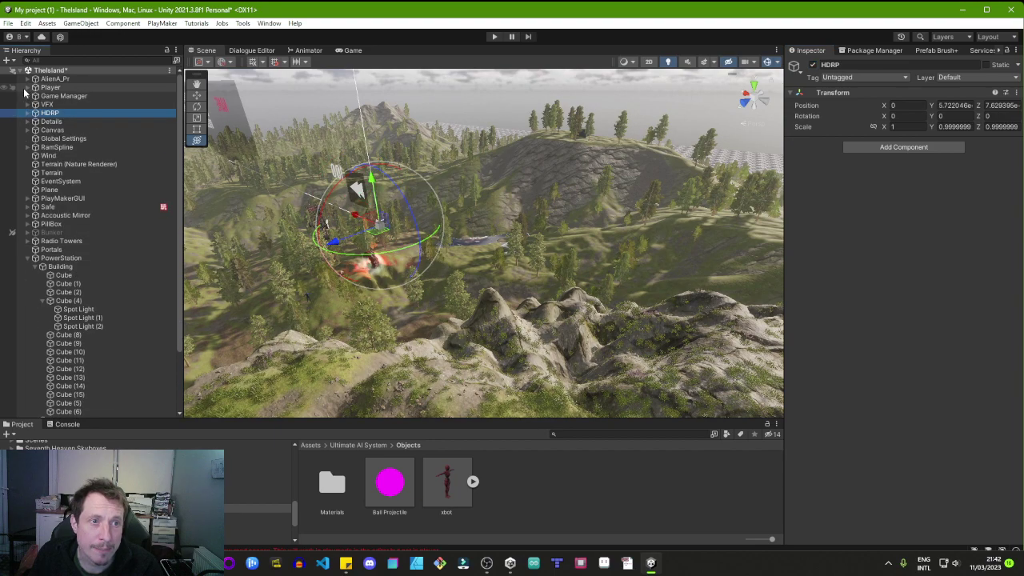
left_click(25, 259)
left_click(27, 87)
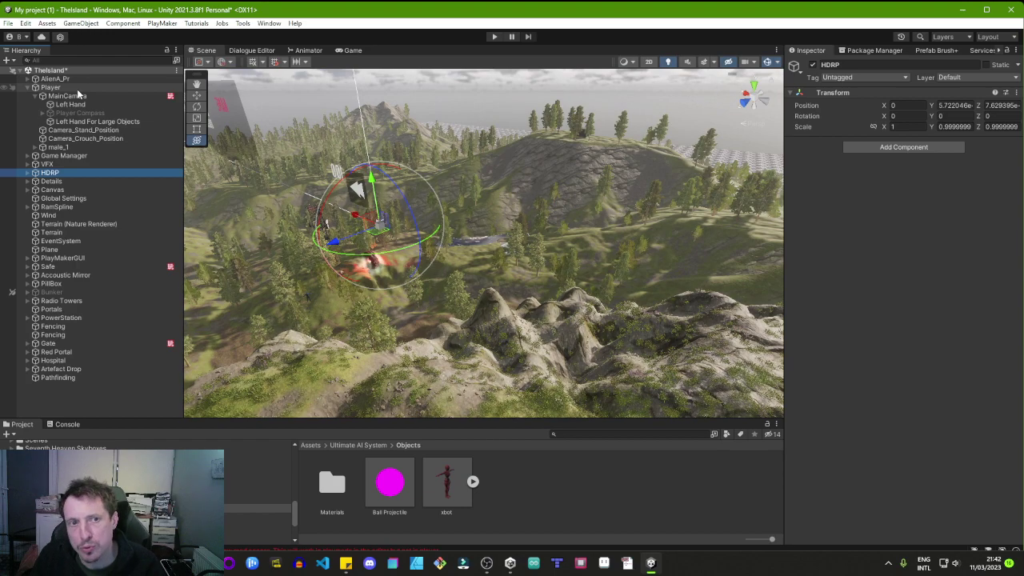
- Activate the Player Compass object under the main camera and play-test the island in daylight, moving through the forest with the compass
left_click(79, 113)
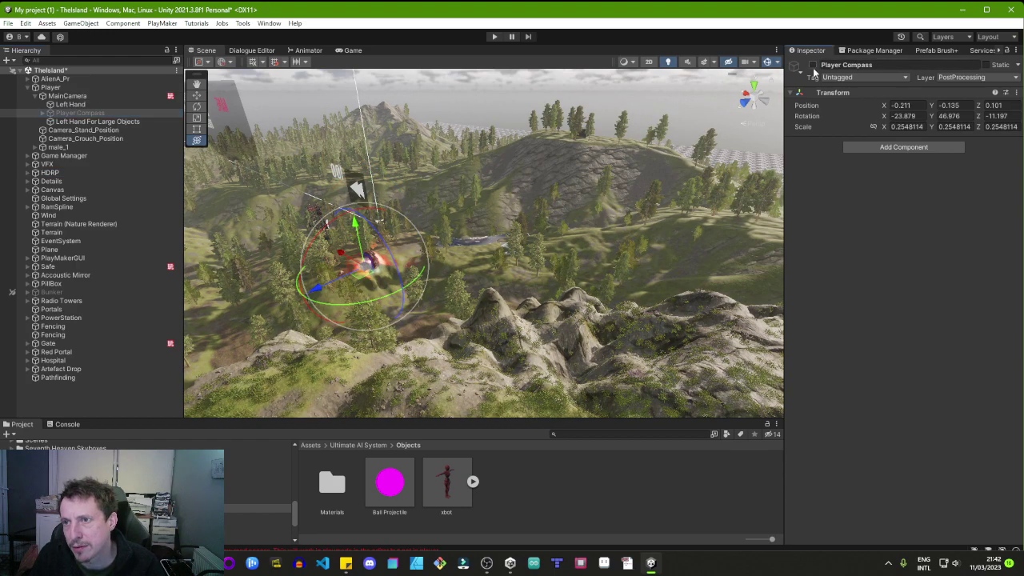
left_click(495, 38)
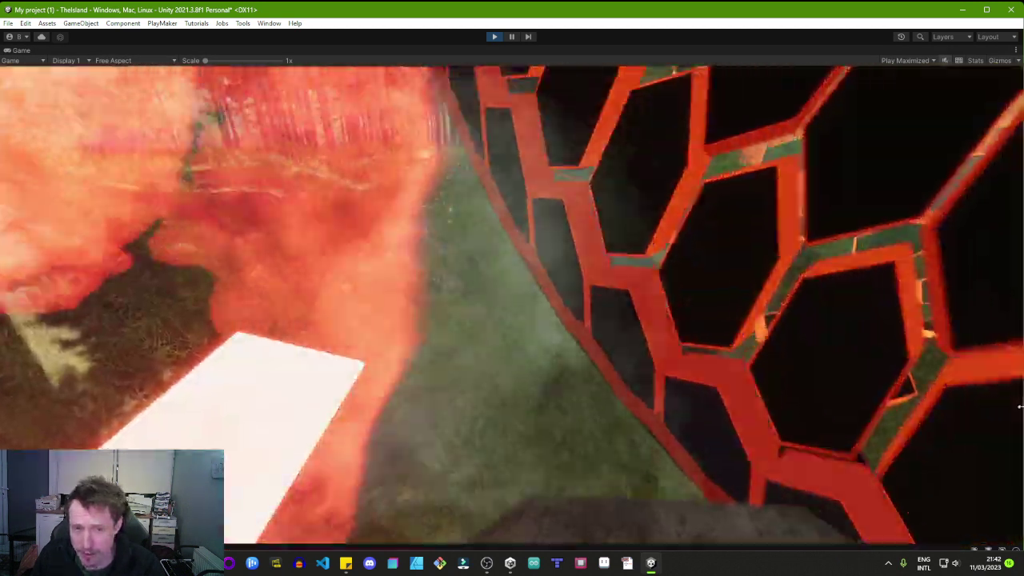
key("w")
key("w")
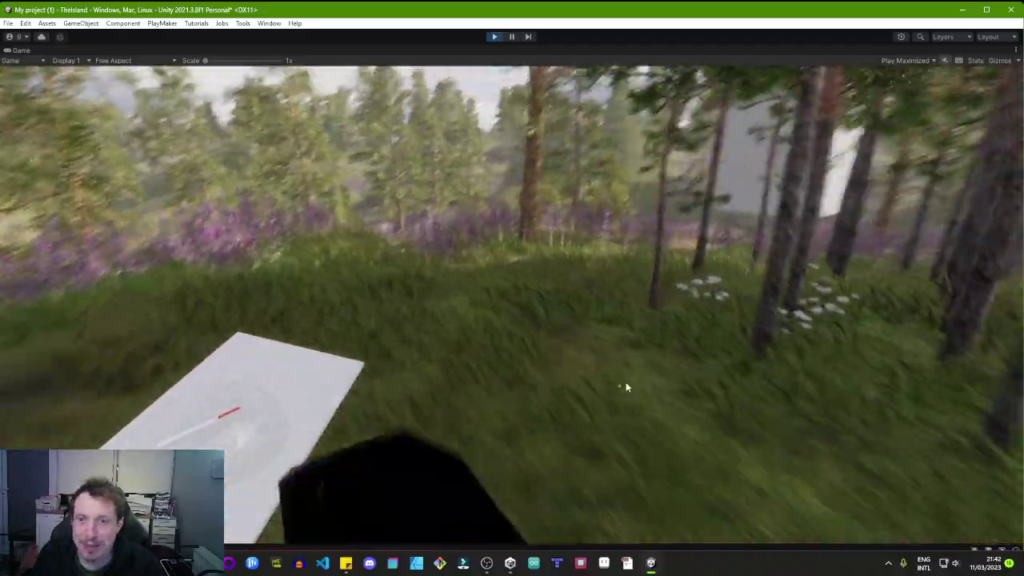
key("d")
key("a")
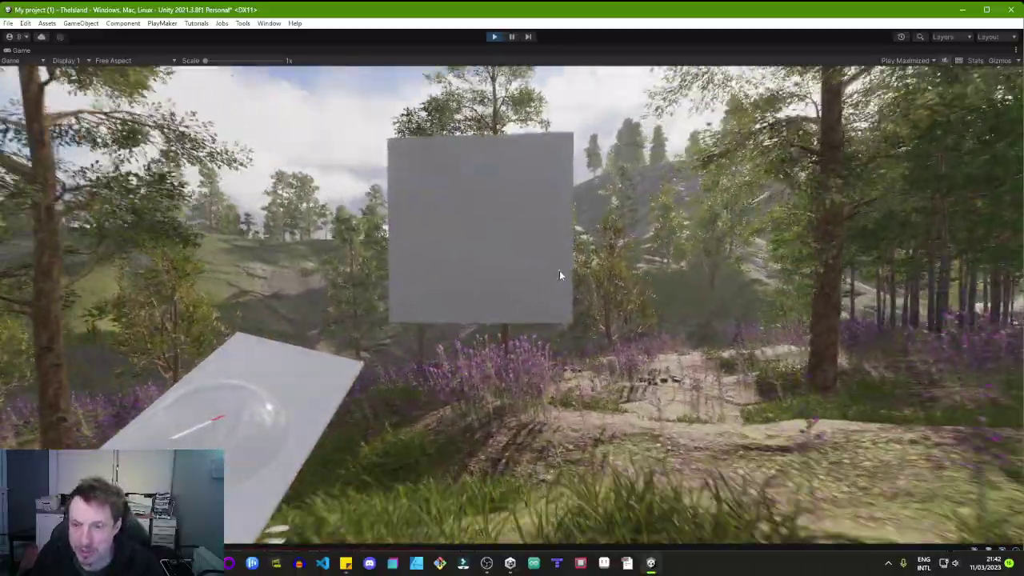
- Walk into the dark building to the red safe, try one code, and replace it with another four-digit safe code and submit it
key("w")
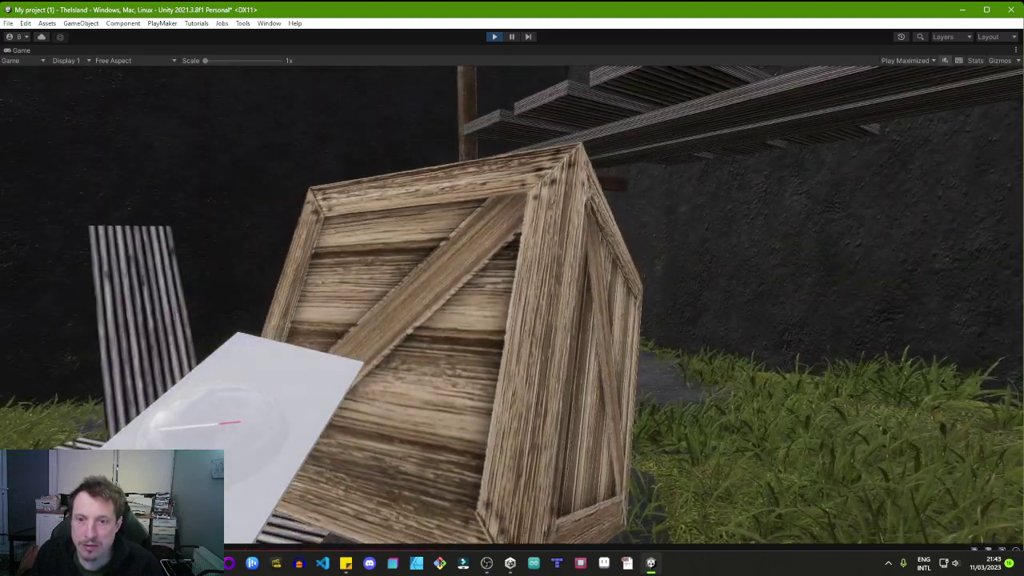
key("w")
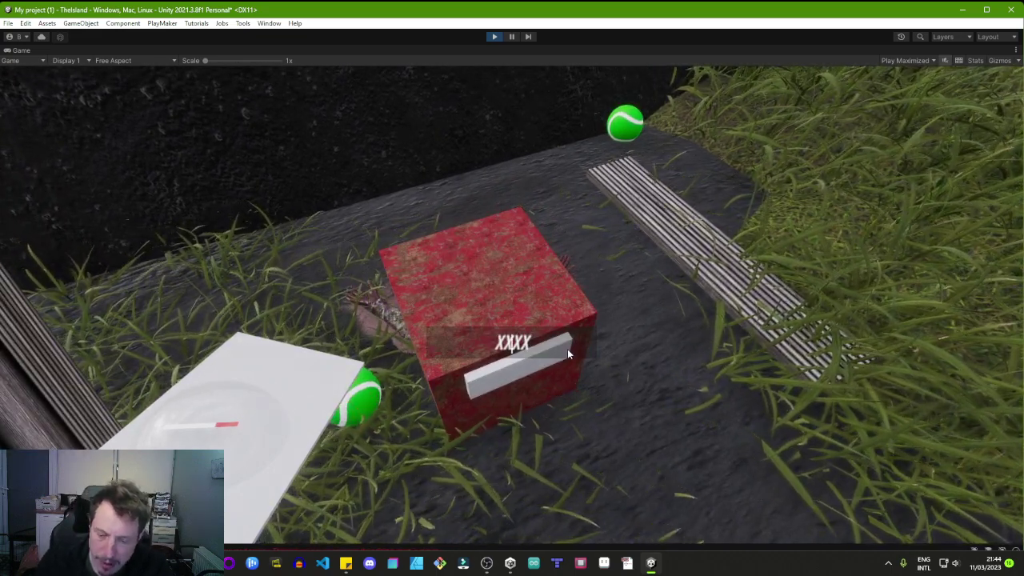
type("9999")
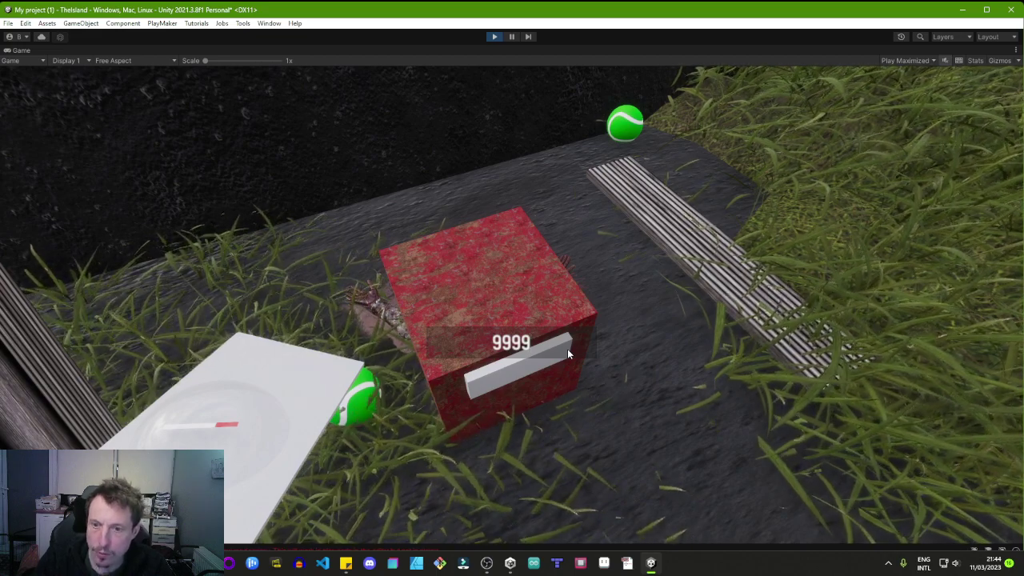
key("ctrl+a")
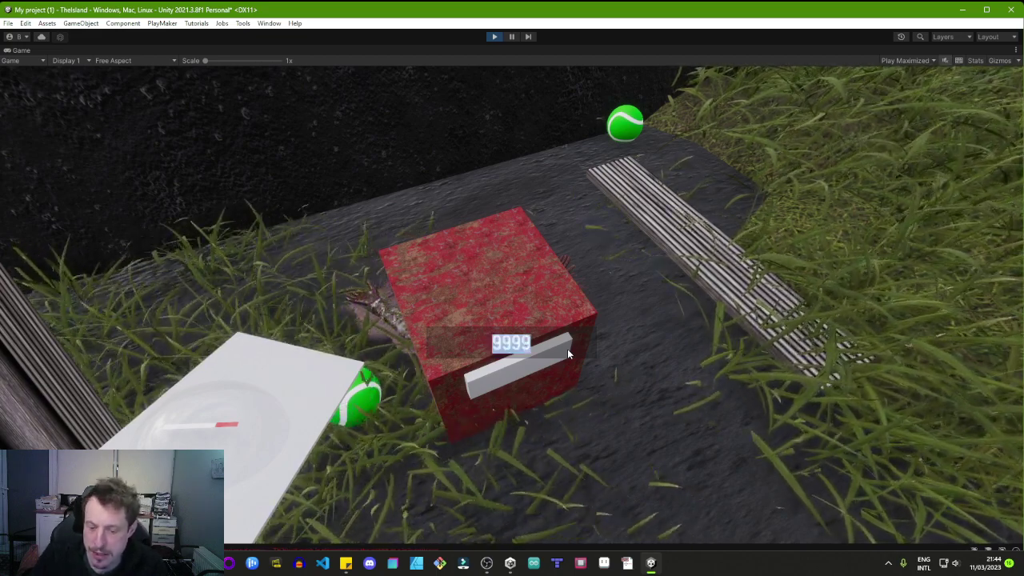
type("1982")
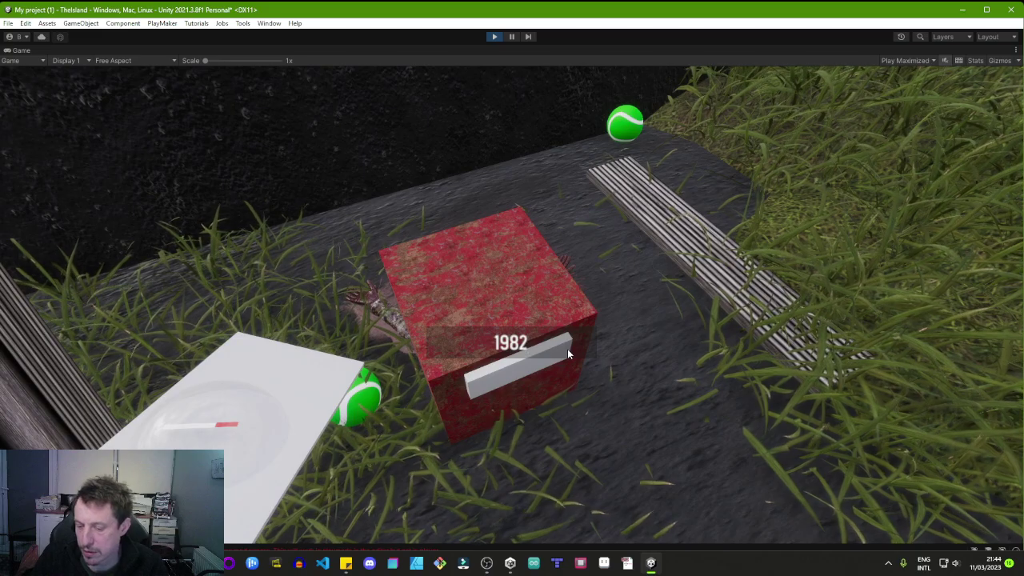
key("Return")
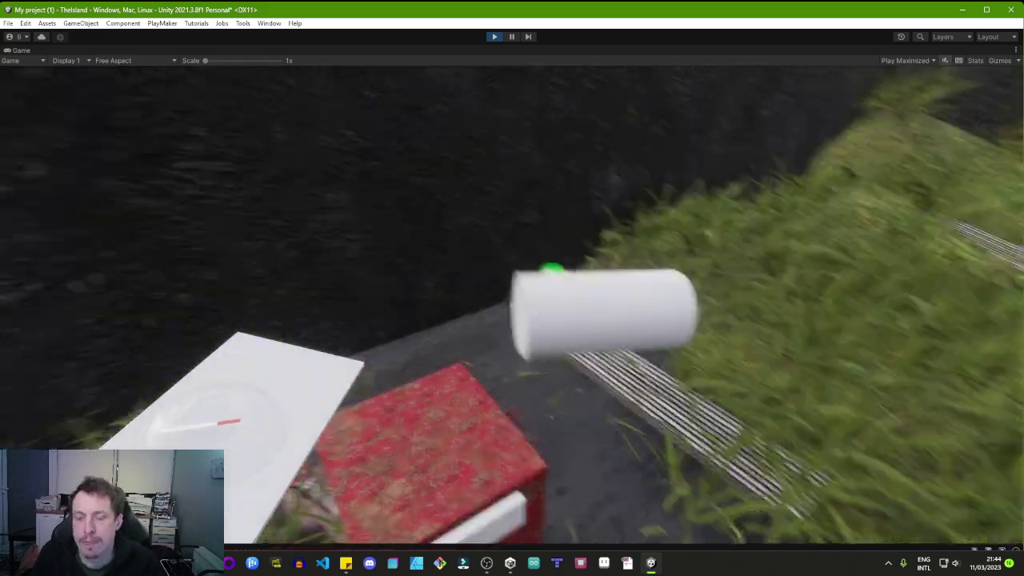
- Leave the dark building through its doorway and walk across the hilltop to view the three-chimney power station and the valley
key("s")
key("w")
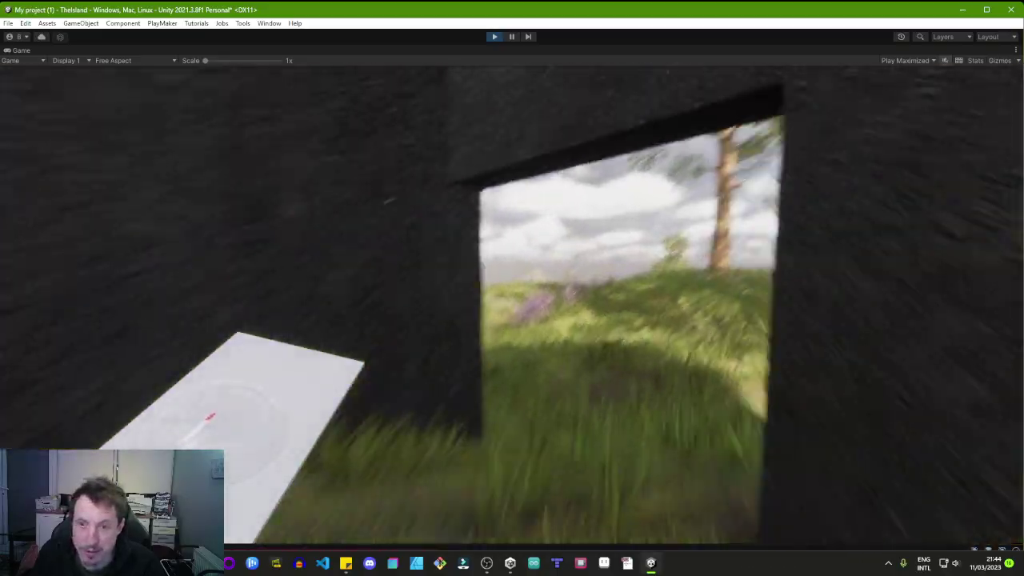
key("w")
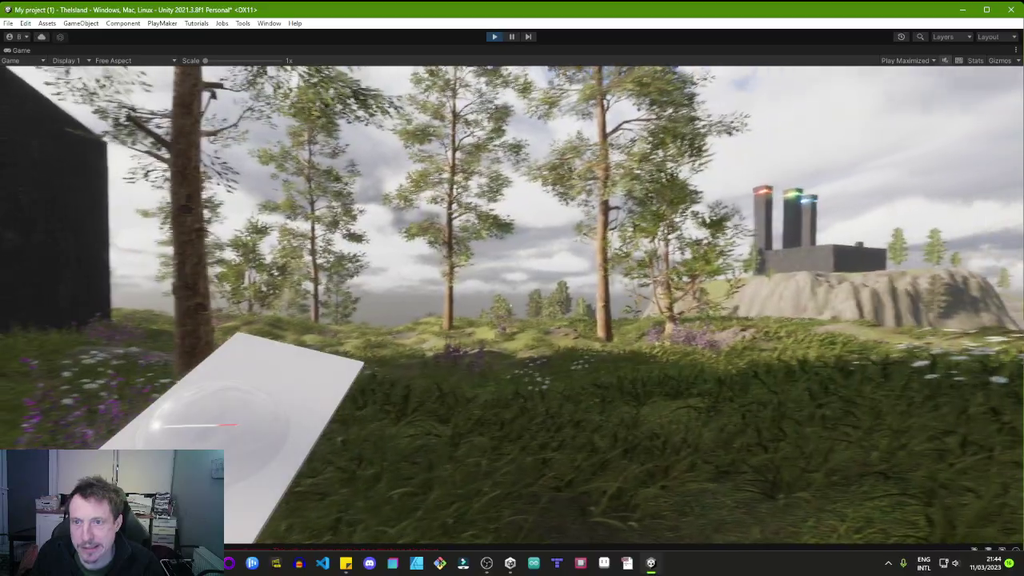
key("w")
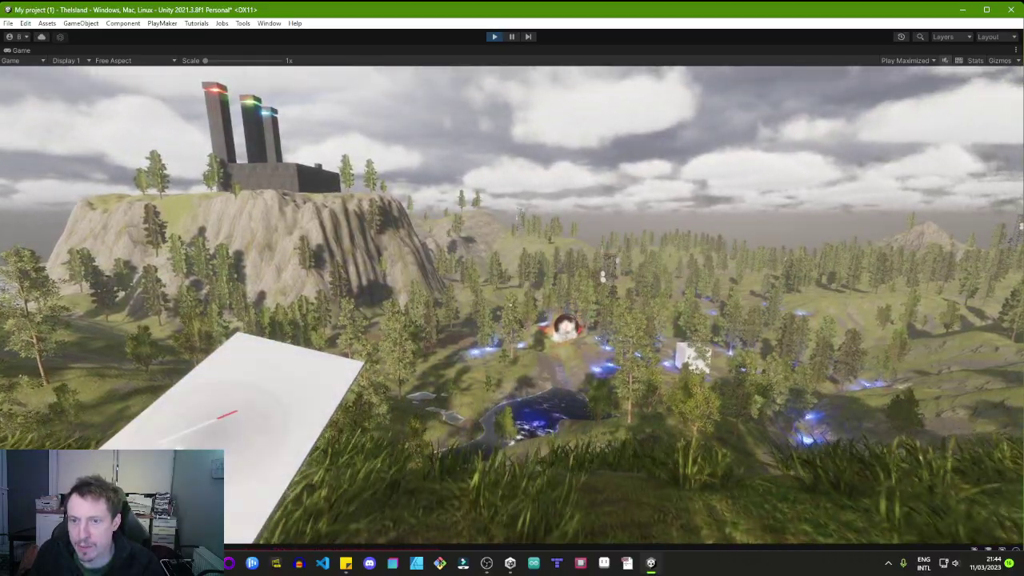
key("w")
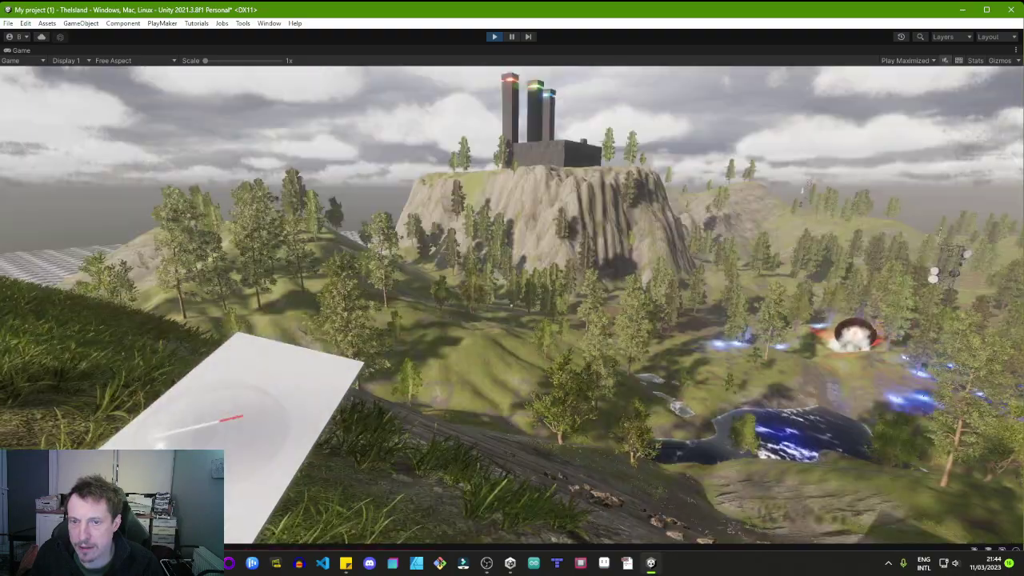
- Walk along the grassy ridge toward the rocky peak, checking the compass needle and the view over the forest
key("w")
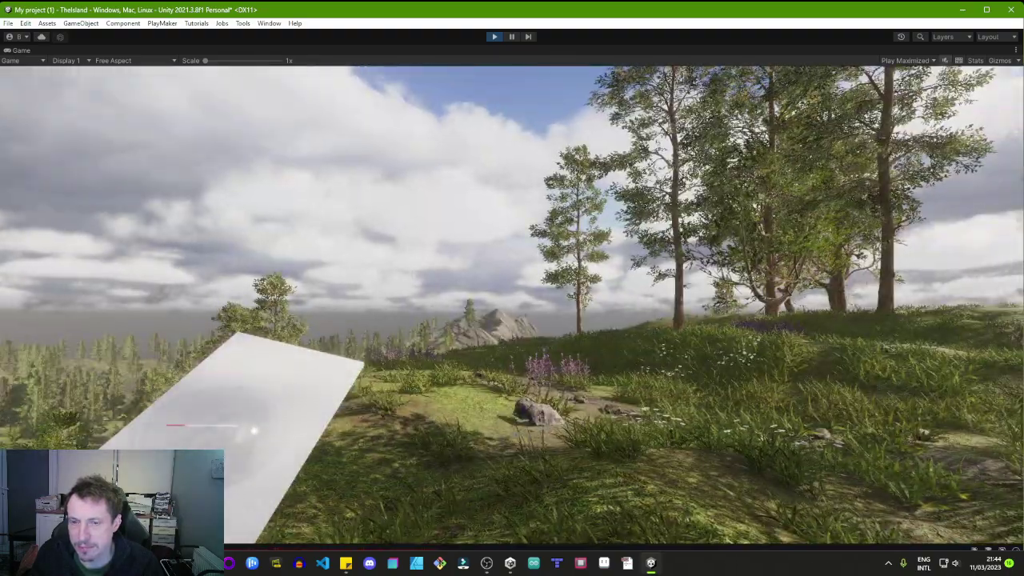
key("w")
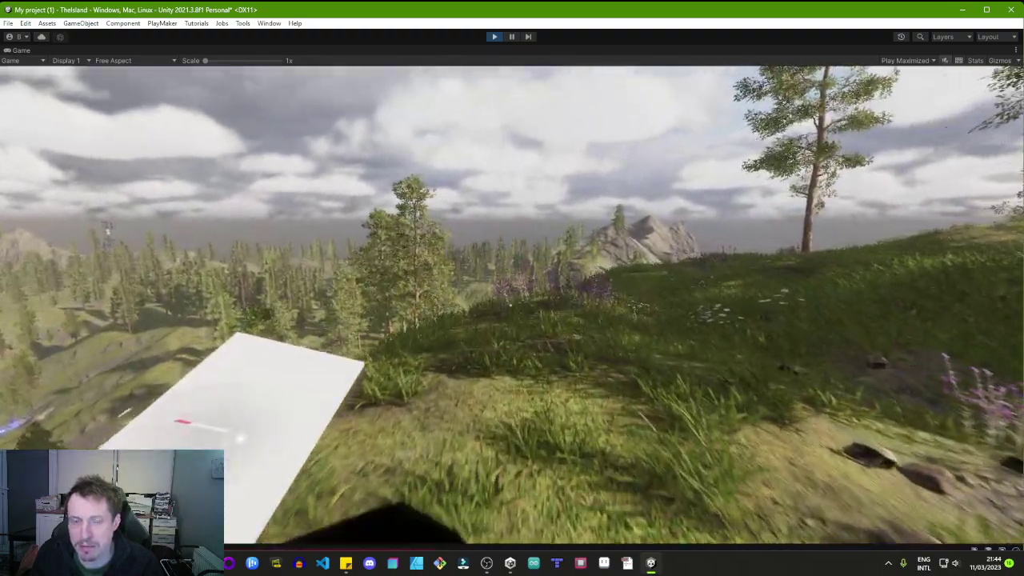
key("w")
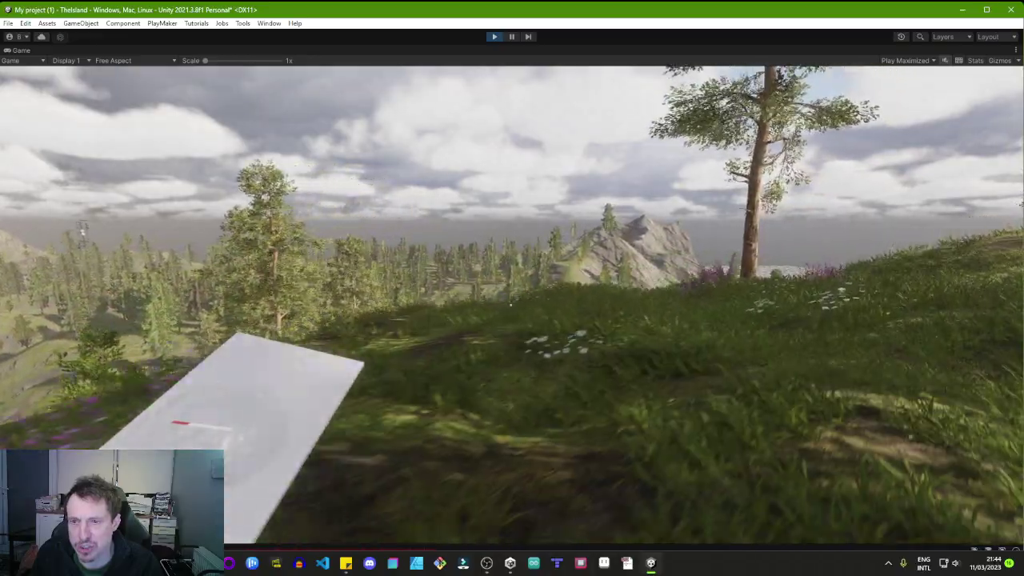
key("w")
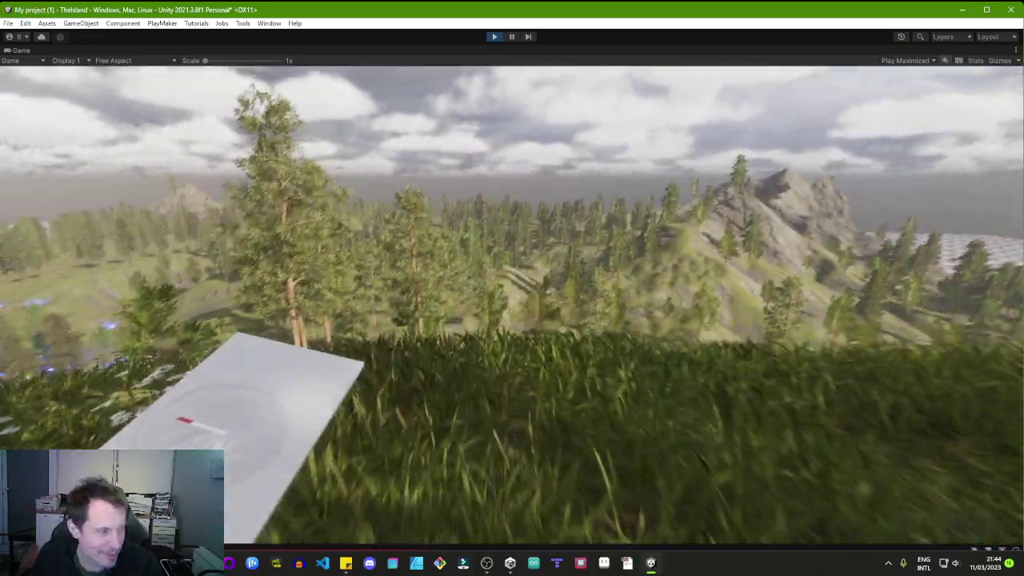
key("w")
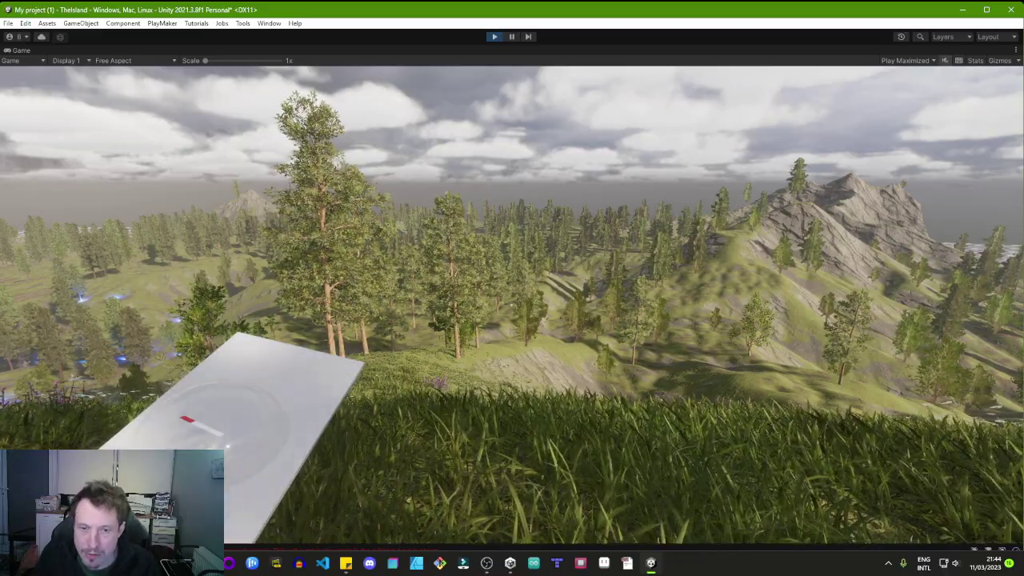
key("w")
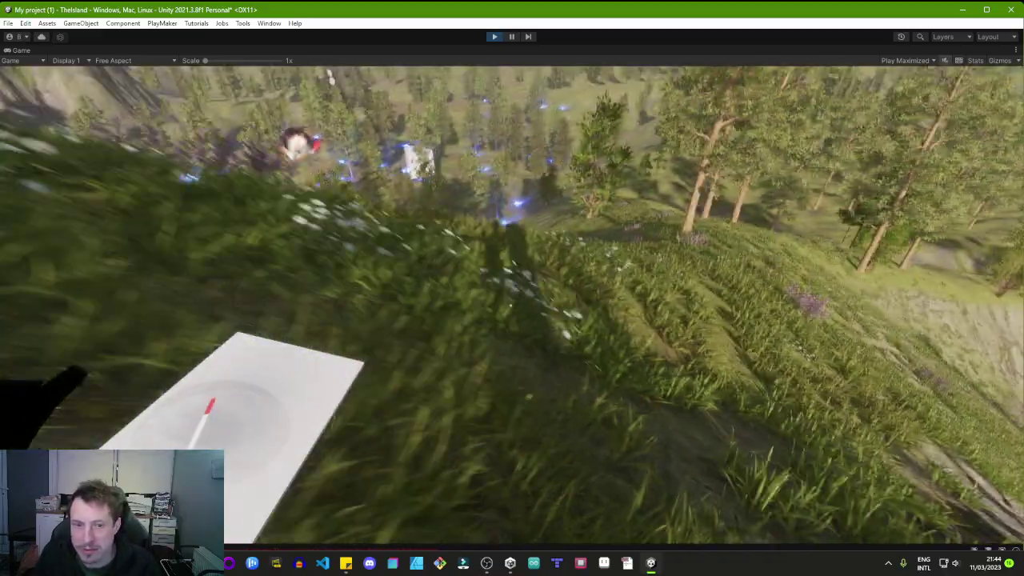
key("w")
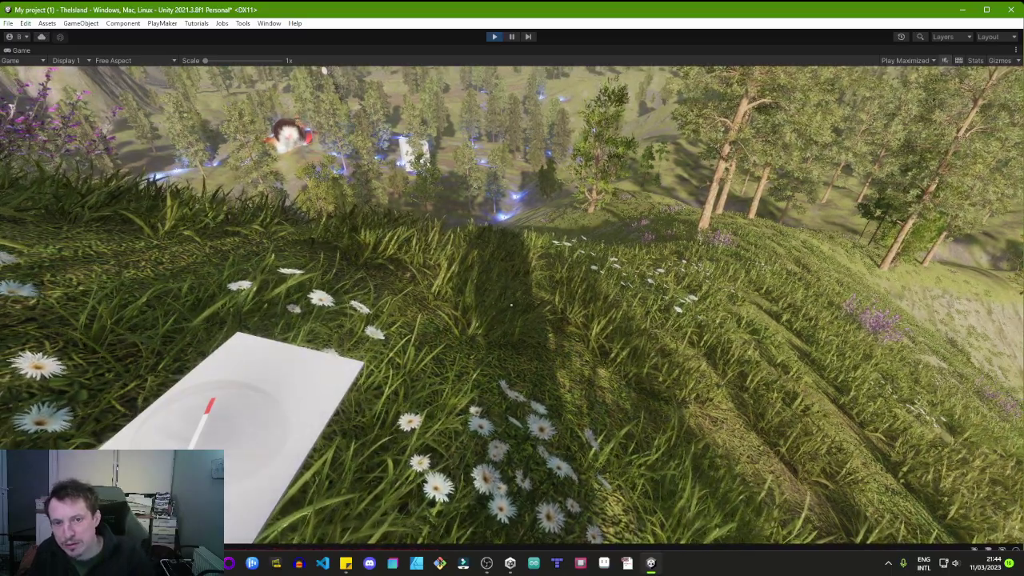
key("w")
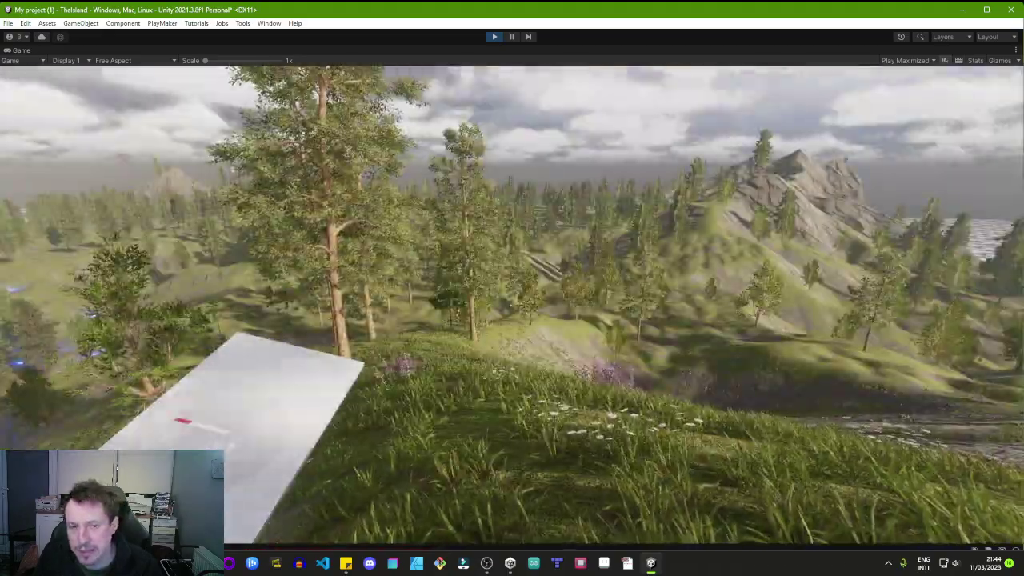
- Explore the flowered hillside above the blue-lit valley, looking toward the portal and the power station with the compass in hand
key("w")
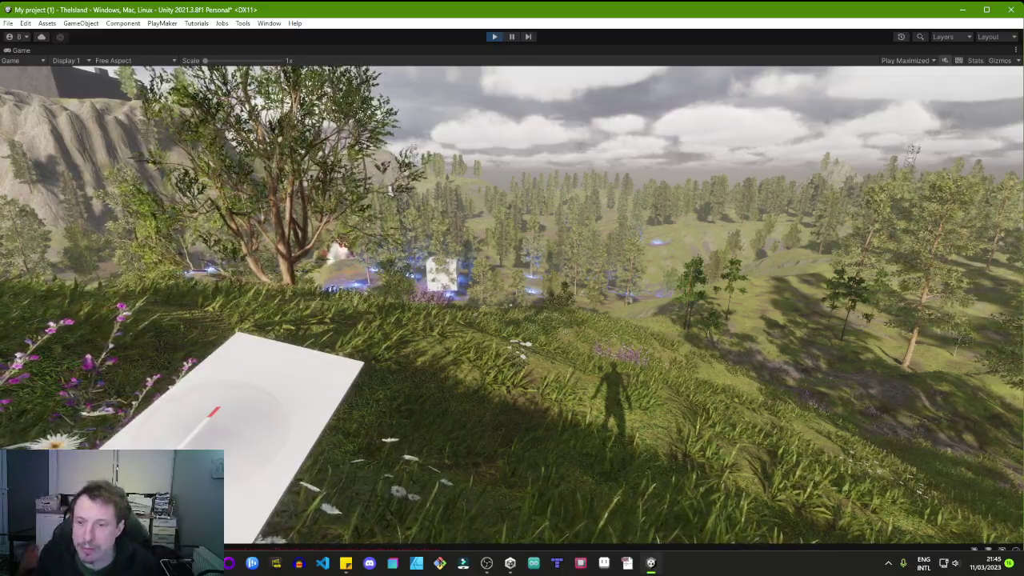
key("w")
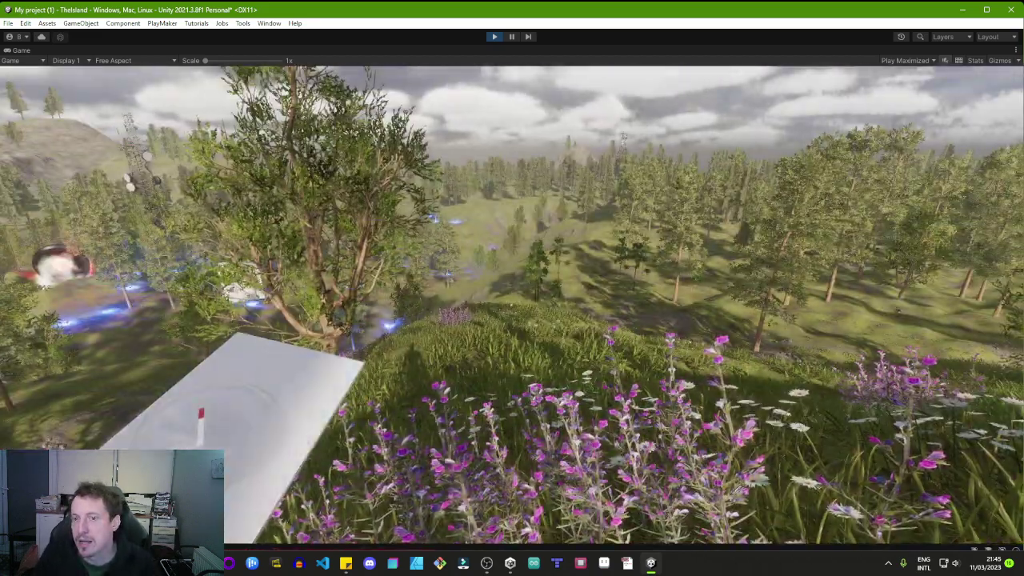
key("w")
key("w")
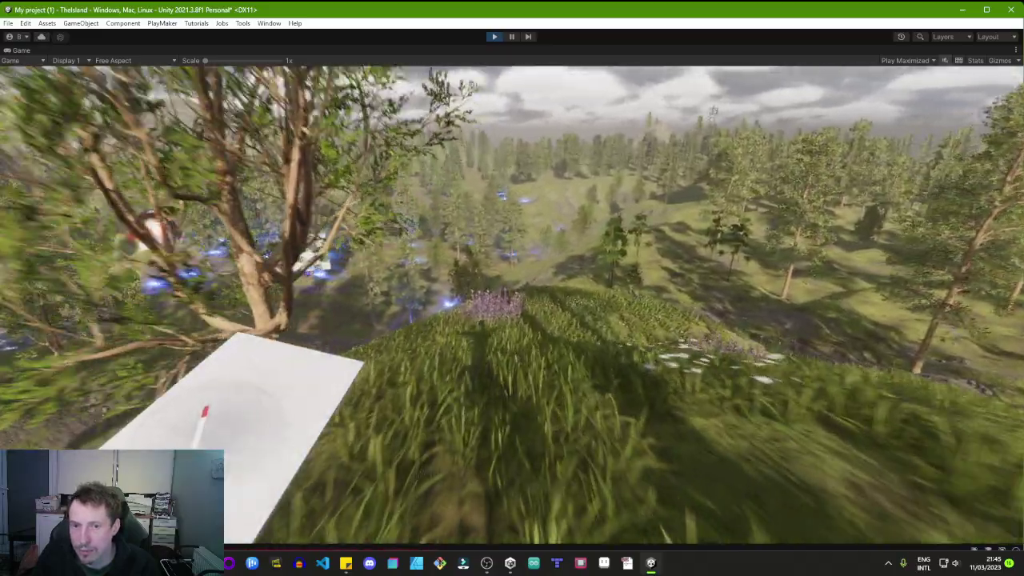
key("w")
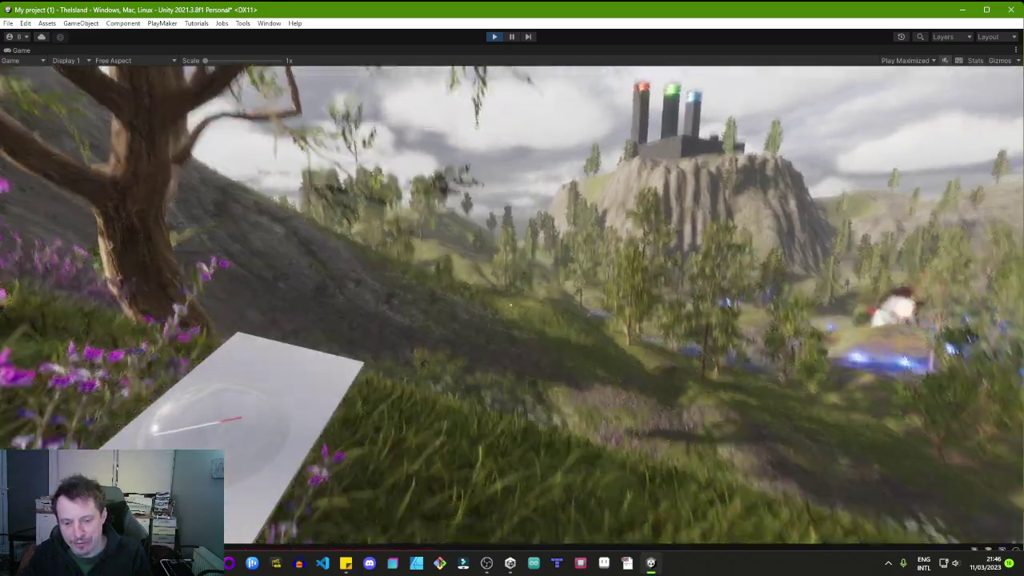
key("w")
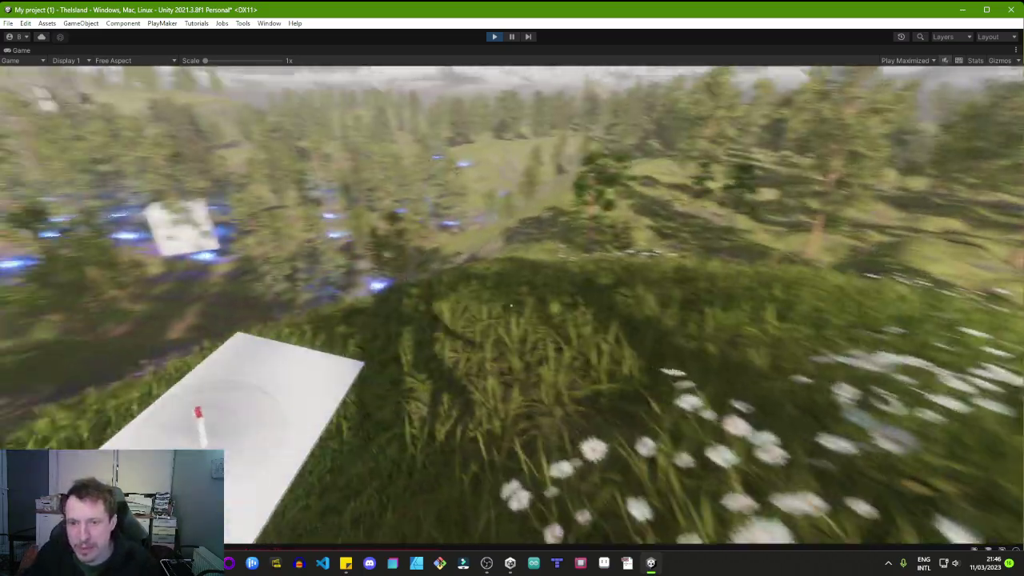